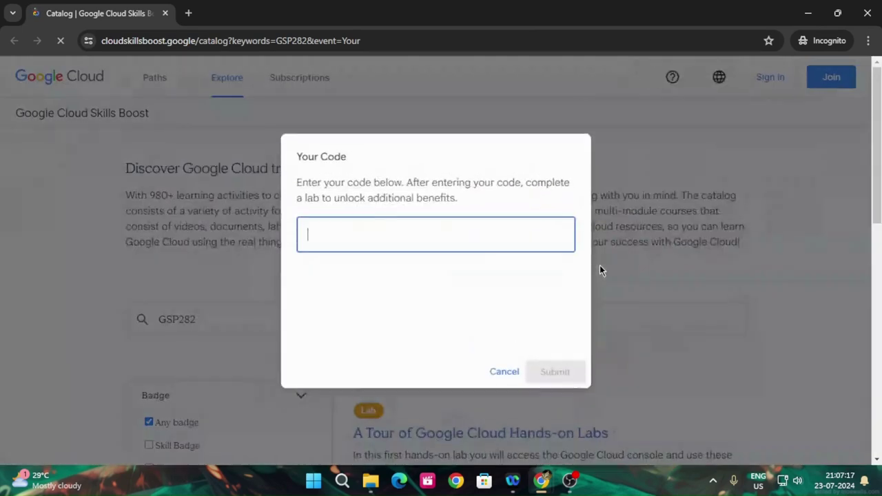
Switch to the Gmail window and copy the unique access code from the program's welcome email.
mouse_move(544, 482)
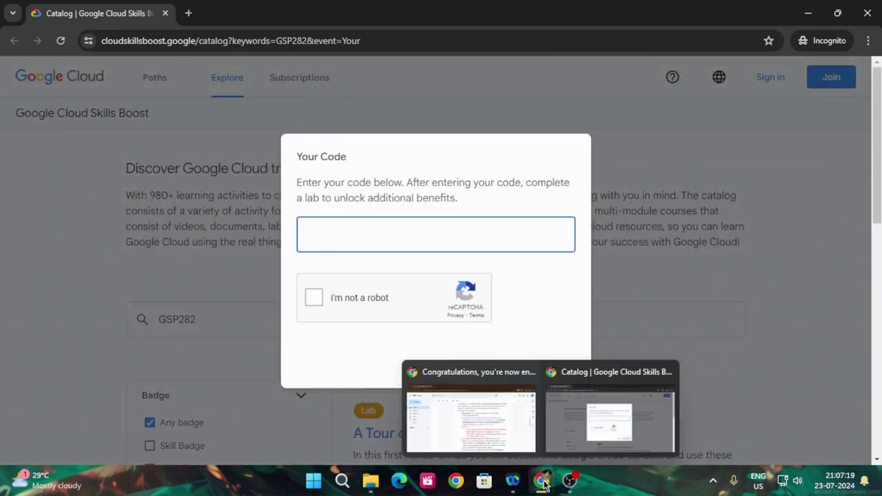
click(475, 418)
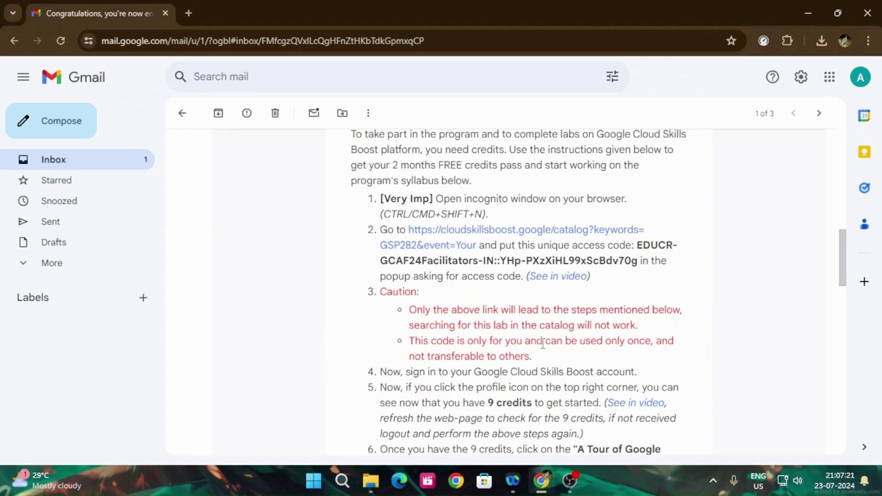
shift+click(639, 259)
key(ctrl+c)
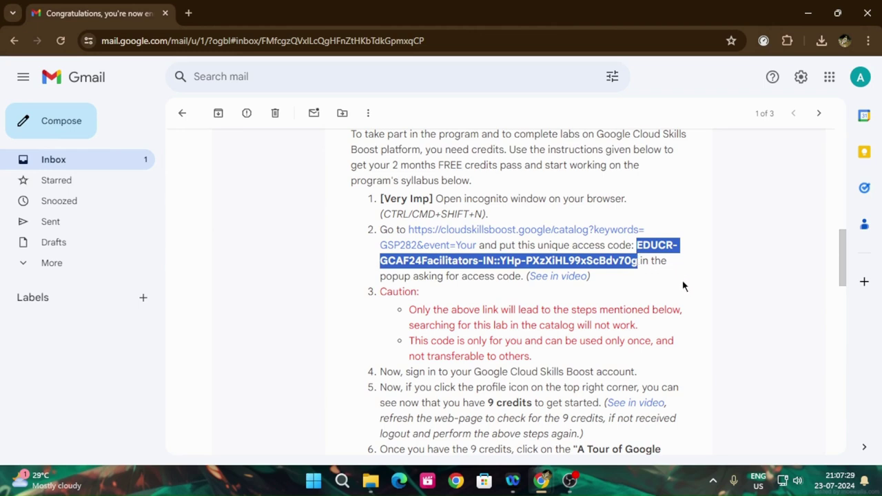
Paste the access code into the Your Code dialog of the incognito catalog page, pass the reCAPTCHA check and submit it.
mouse_move(544, 479)
click(565, 426)
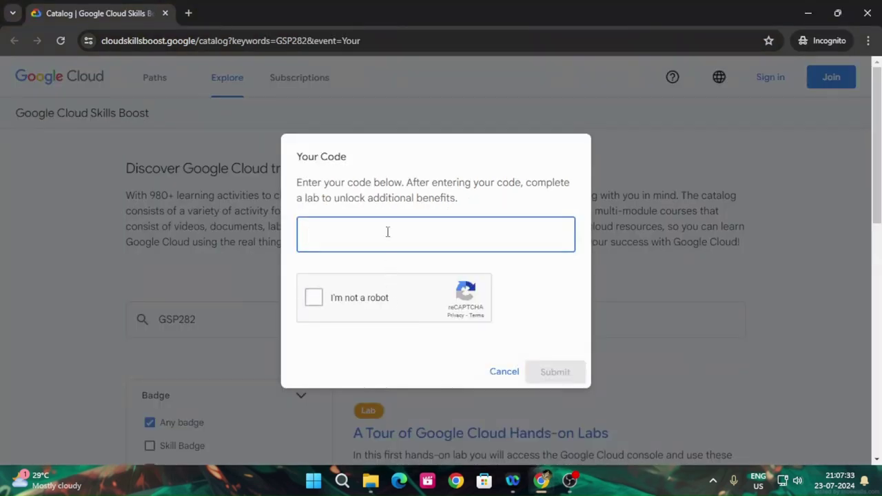
key(ctrl+v)
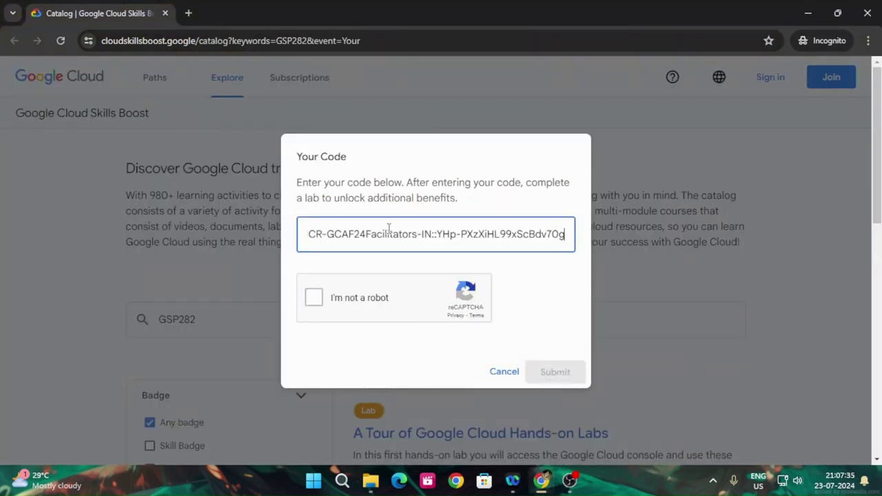
click(313, 298)
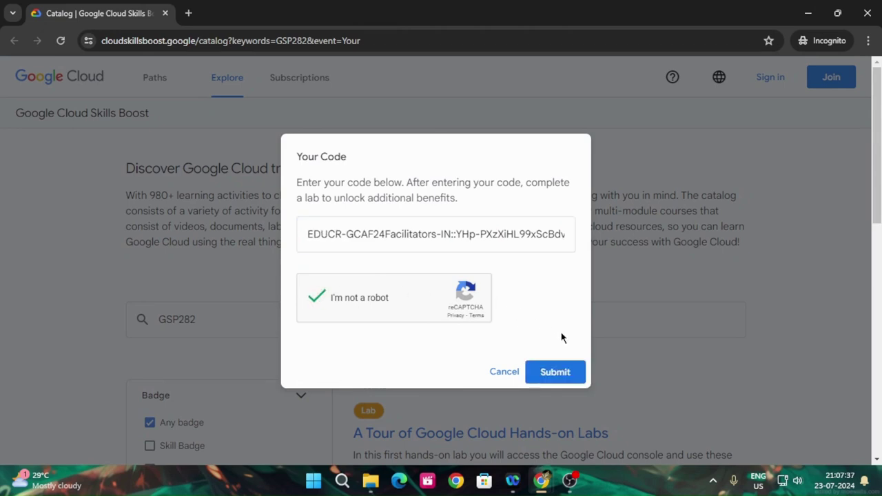
click(571, 380)
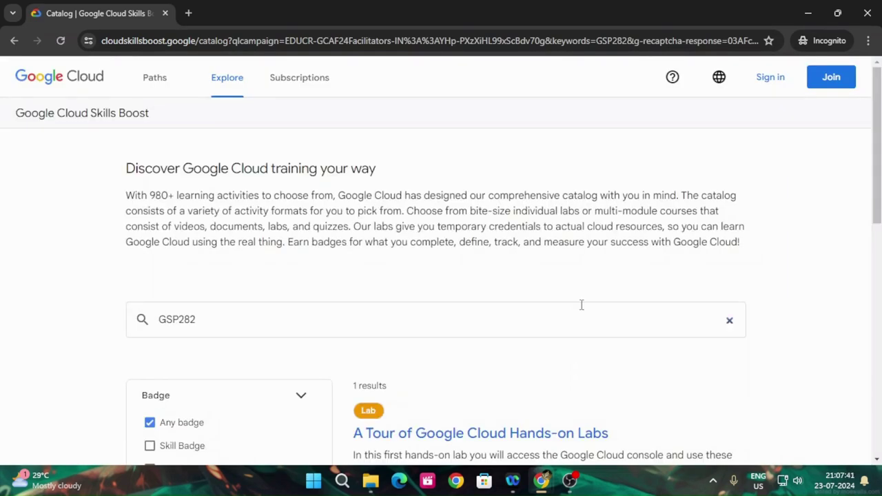
Join Google Cloud Skills Boost with a Google account, entering the account's email and password.
click(826, 83)
click(472, 200)
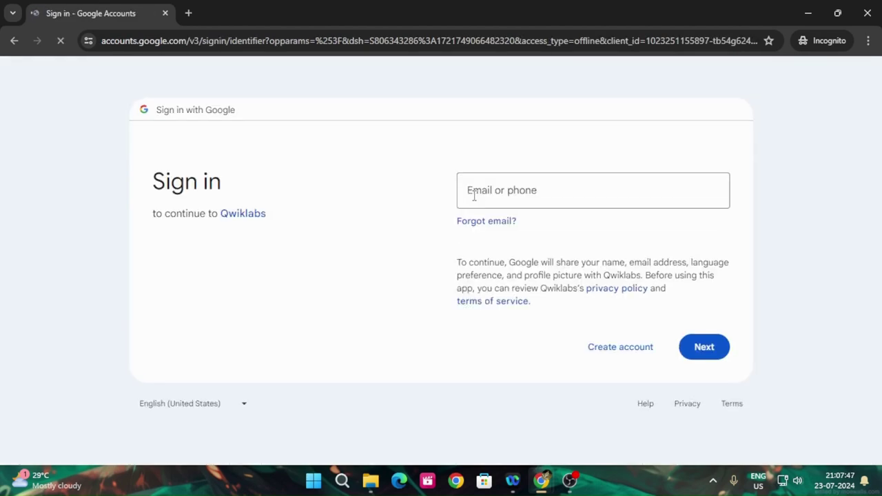
click(506, 193)
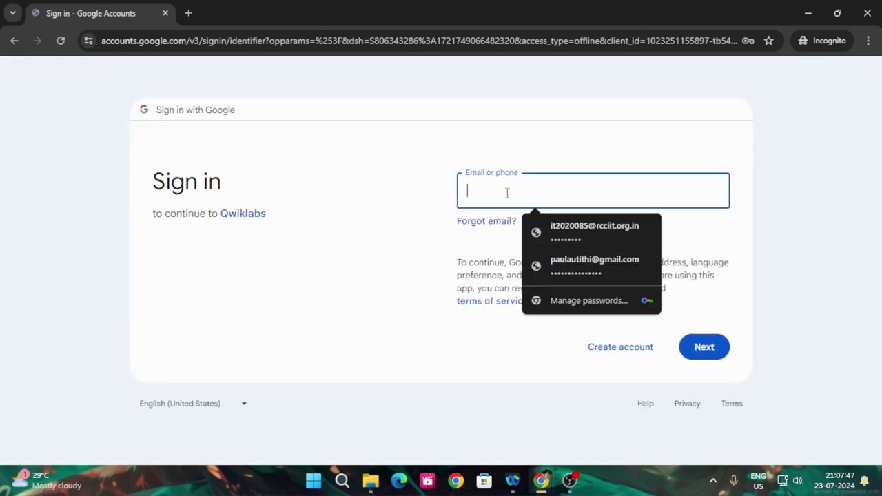
text(au)
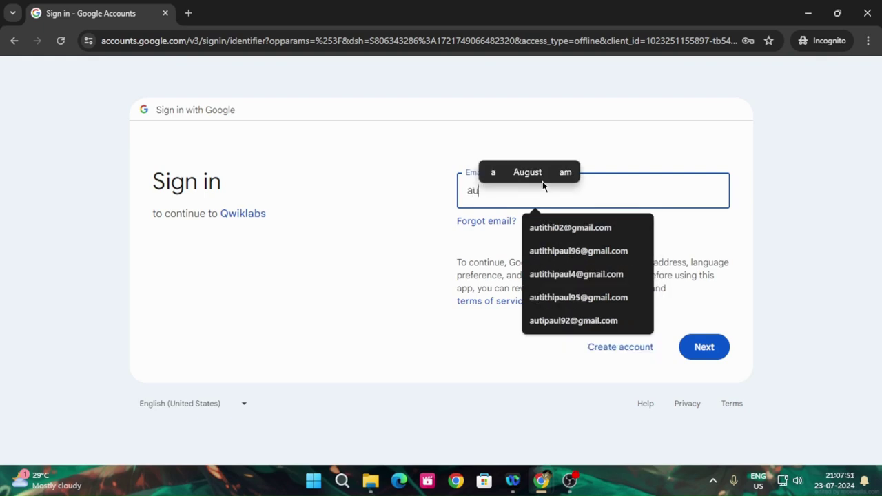
click(575, 321)
click(704, 348)
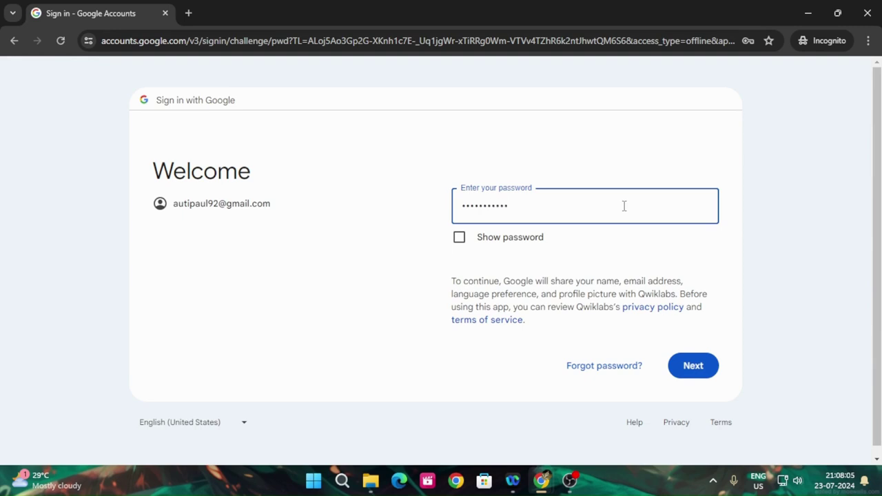
click(712, 365)
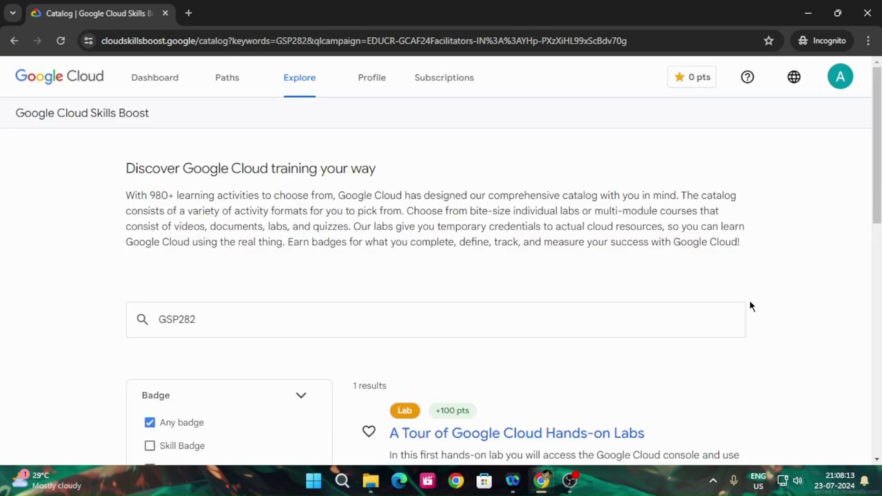
Check the credit balance in the account profile, then close the profile card.
click(842, 79)
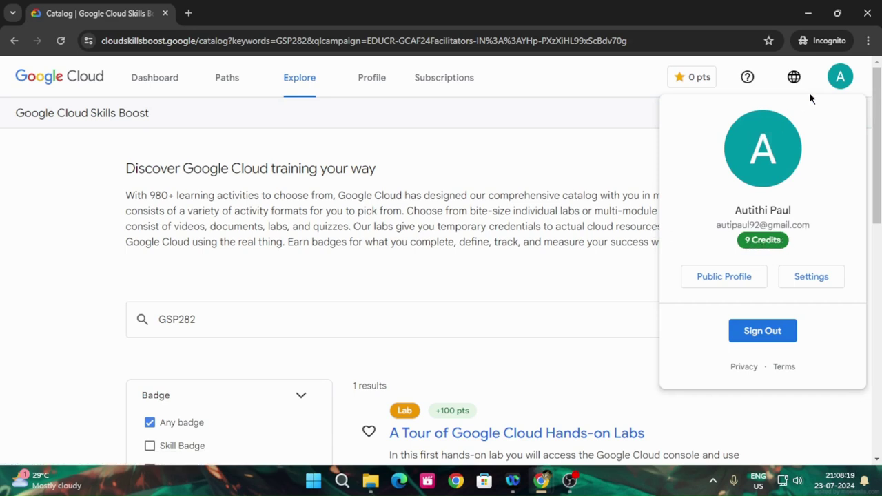
key(Tab)
click(657, 309)
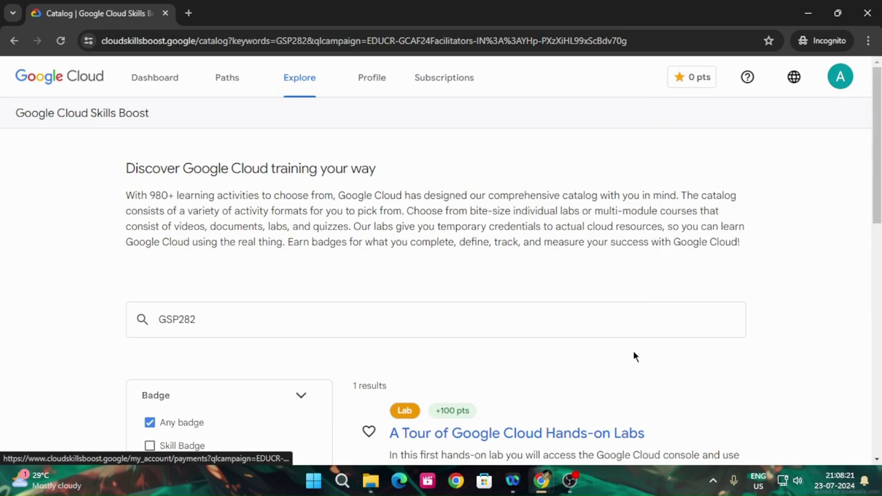
Read the remaining instructions in the Gmail email on starting the lab, ending it and checking the subscription.
scroll(646, 343, down, 2)
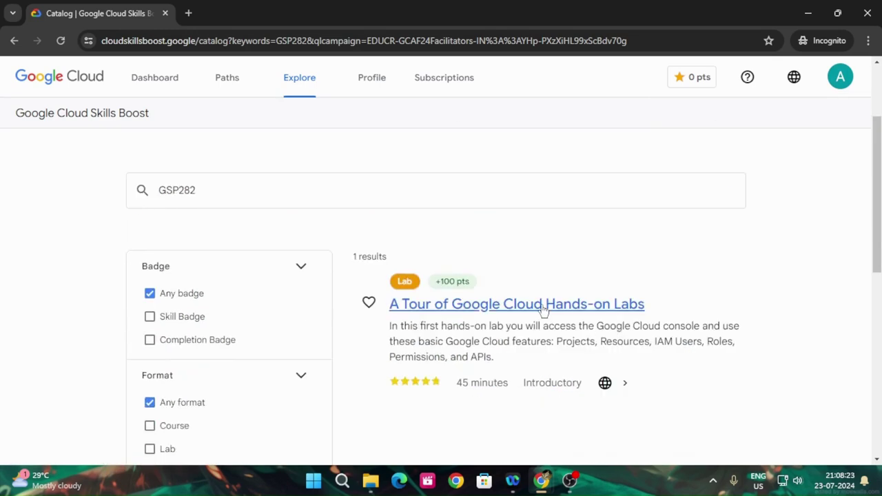
mouse_move(541, 480)
click(512, 402)
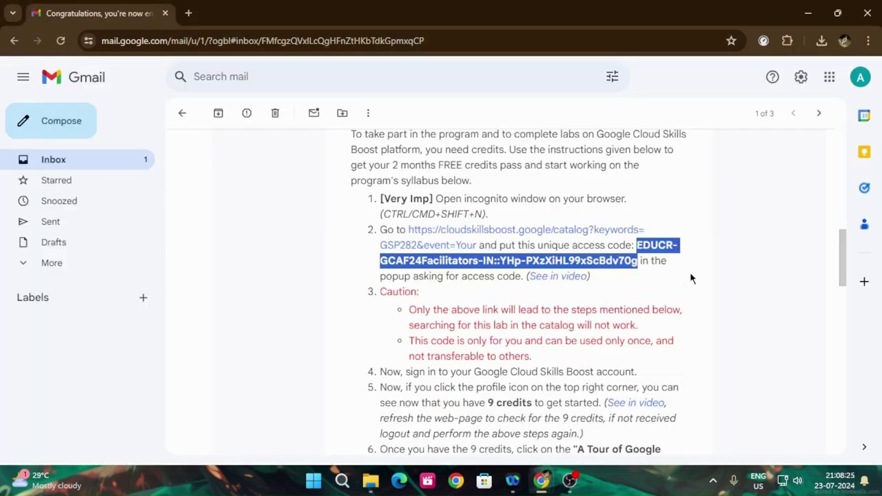
scroll(704, 274, down, 3)
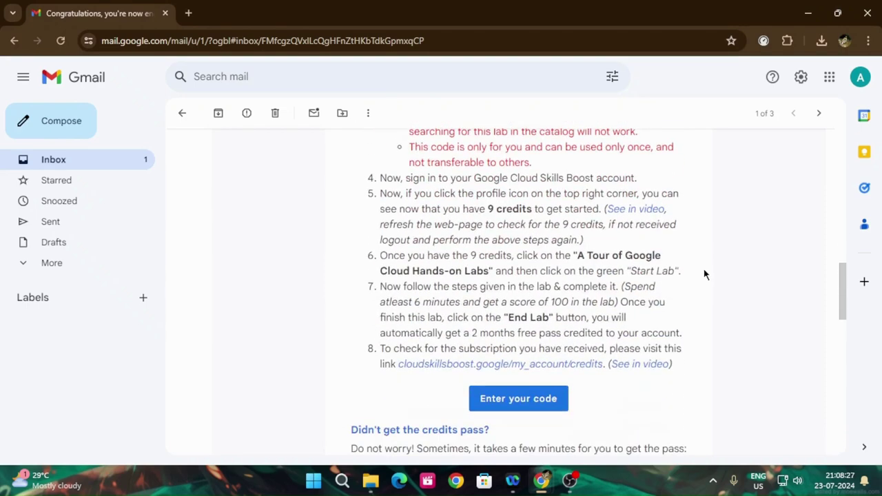
scroll(704, 274, down, 1)
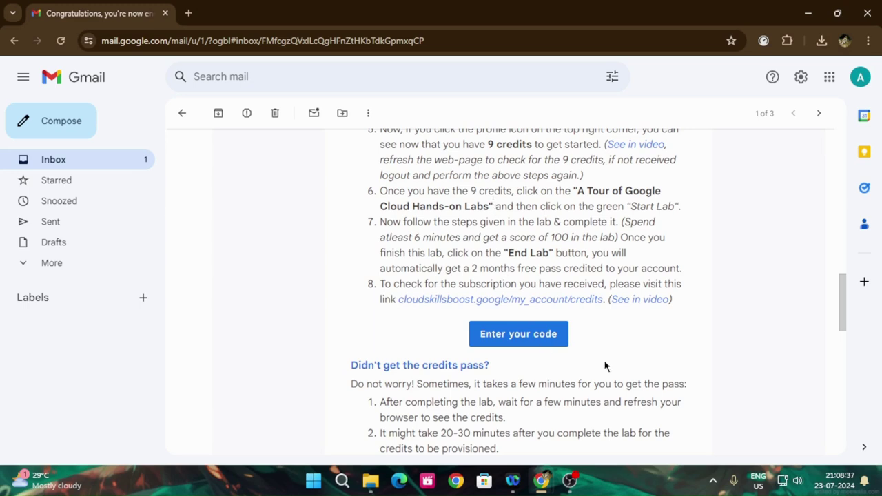
Return to the incognito catalog, open "A Tour of Google Cloud Hands-on Labs" and start the lab.
mouse_move(540, 481)
click(587, 427)
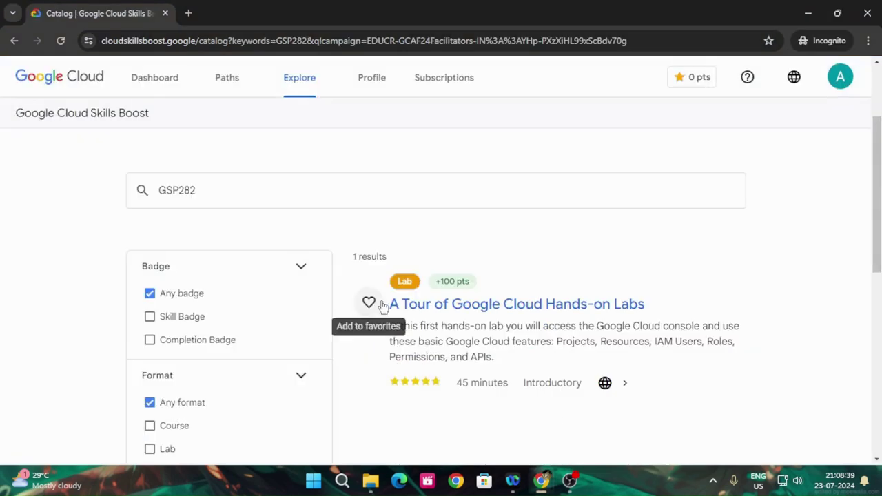
click(523, 309)
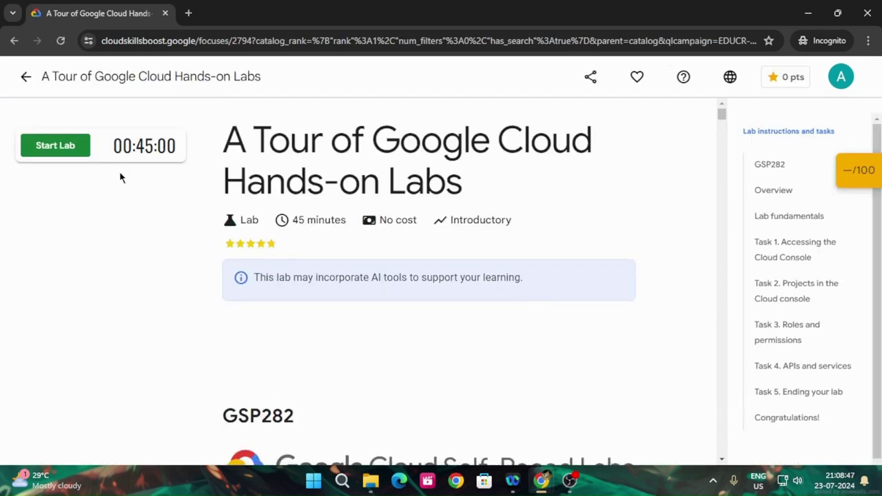
click(57, 146)
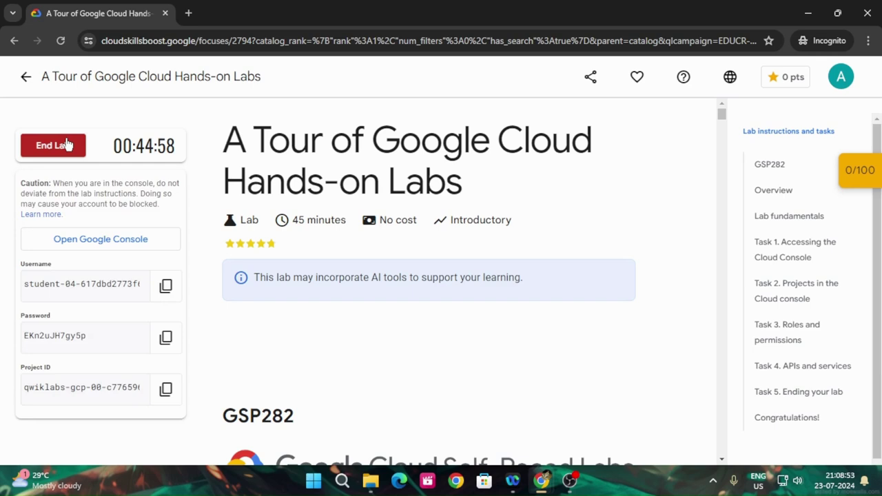
Open the Google Console from the lab and submit the lab's student username on the sign-in page.
click(124, 239)
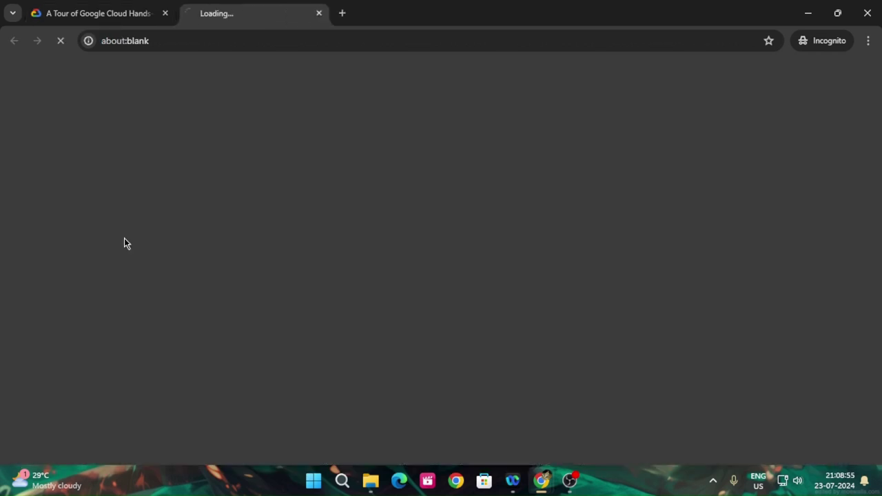
key(ctrl+v)
click(711, 337)
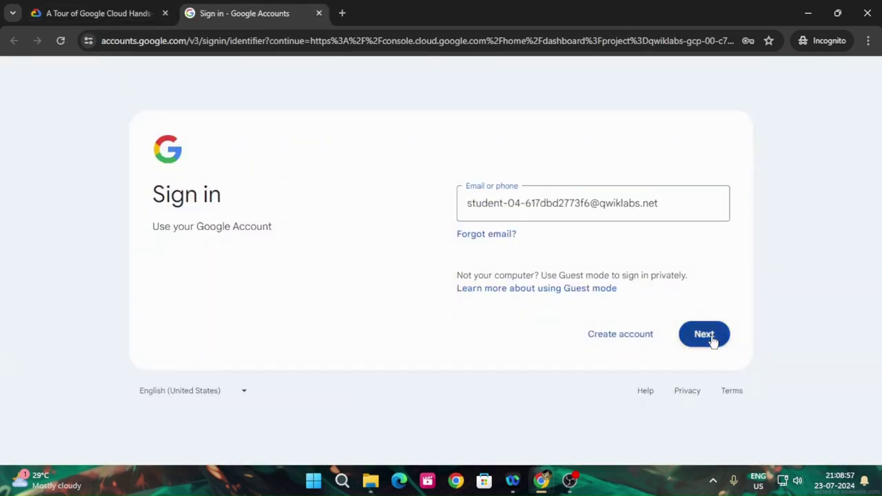
Copy the temporary password from the lab page and submit it to sign in to the student account.
click(126, 11)
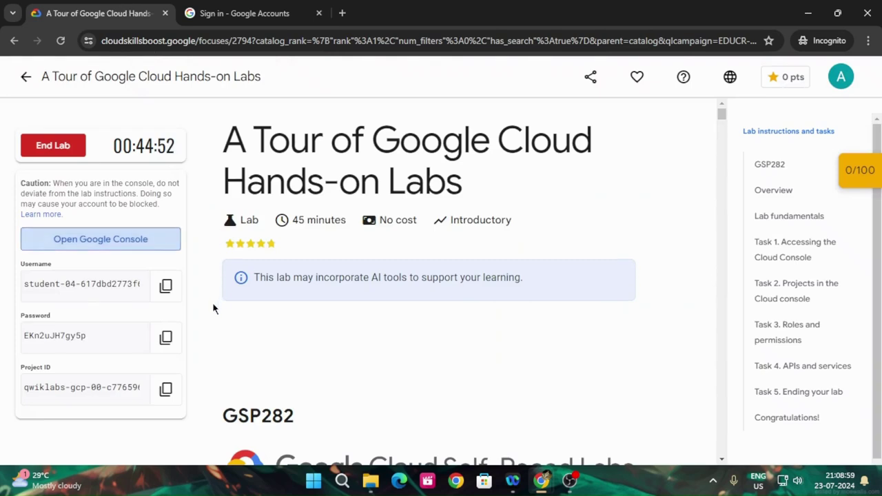
click(160, 343)
click(244, 13)
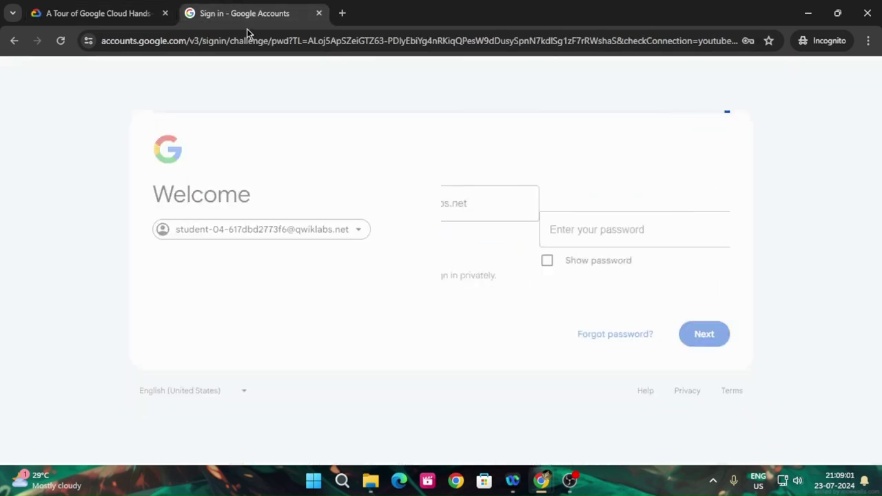
key(ctrl+v)
key(Return)
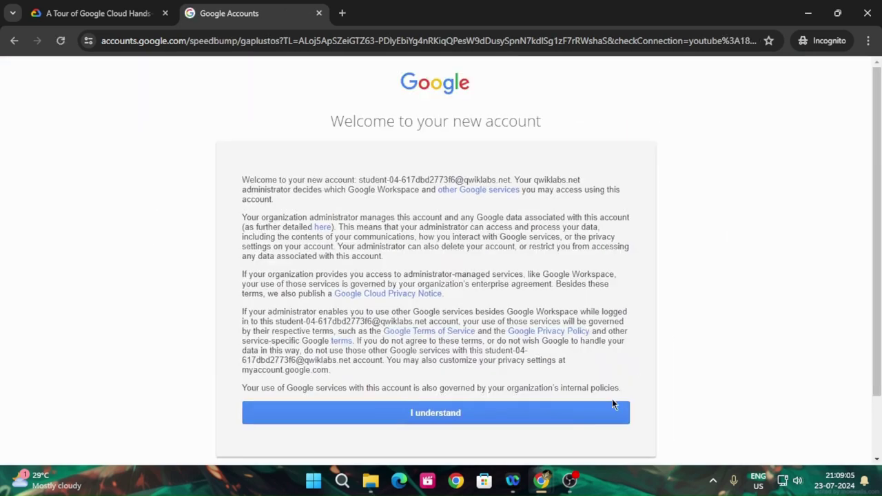
Acknowledge the new account notice and agree to the Google Cloud Platform Terms of Service.
click(509, 411)
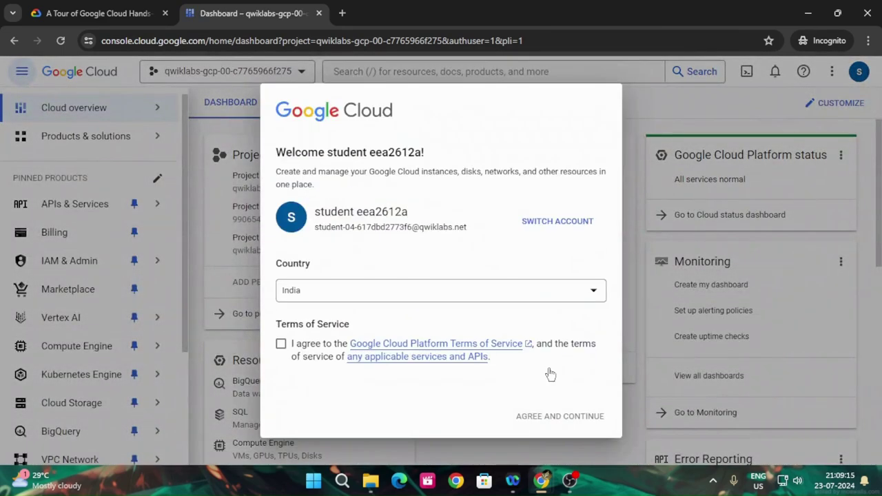
click(281, 343)
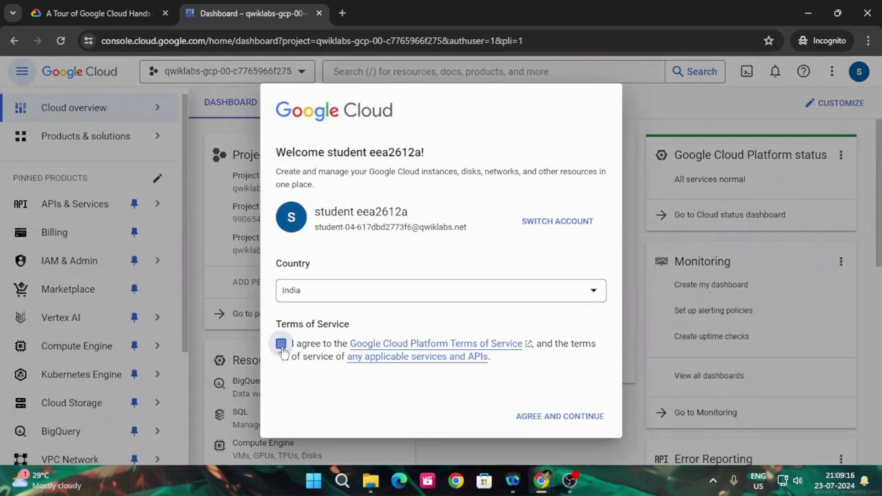
click(539, 423)
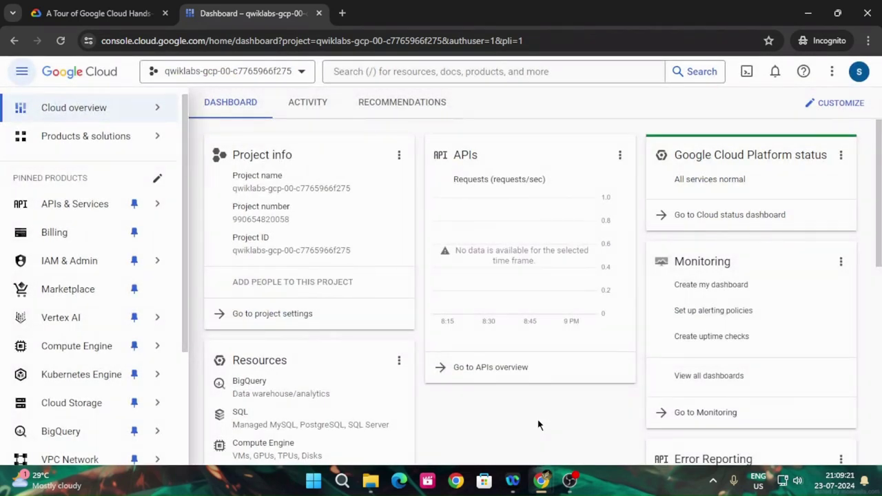
Return to the lab instructions and locate the "Test your understanding" multiple-choice questions under Lab fundamentals.
click(144, 15)
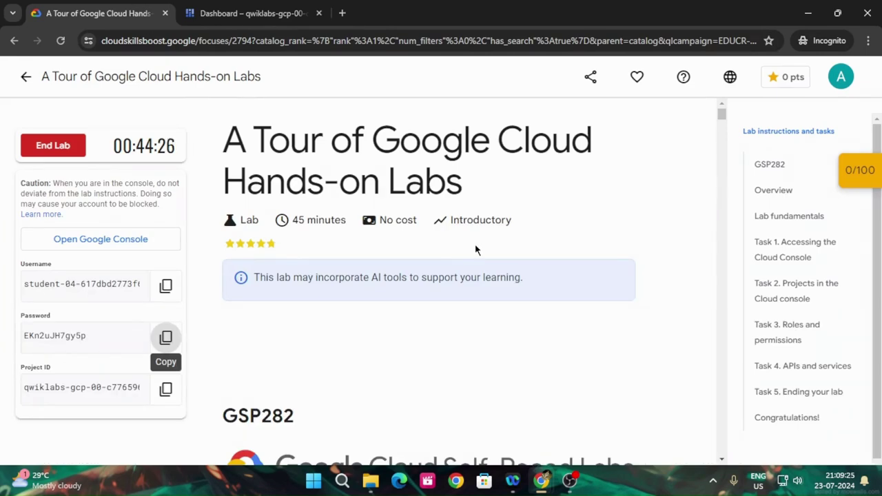
scroll(503, 253, down, 3)
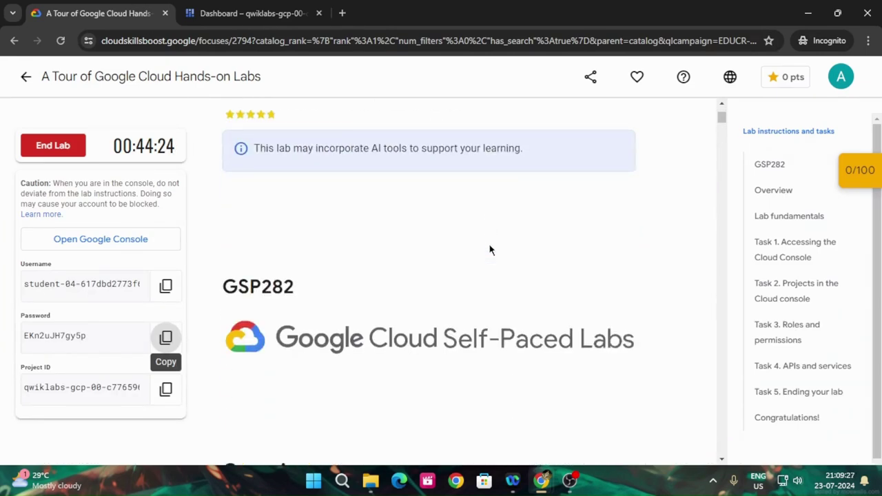
scroll(496, 241, down, 10)
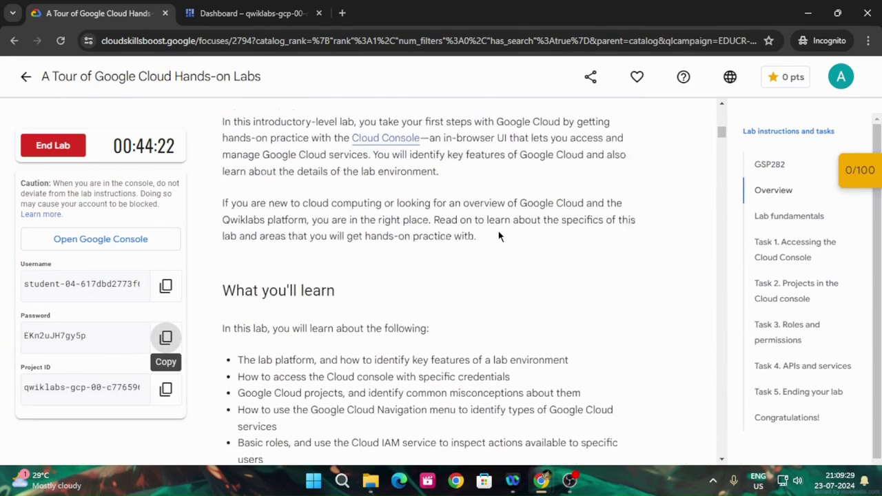
scroll(499, 237, down, 10)
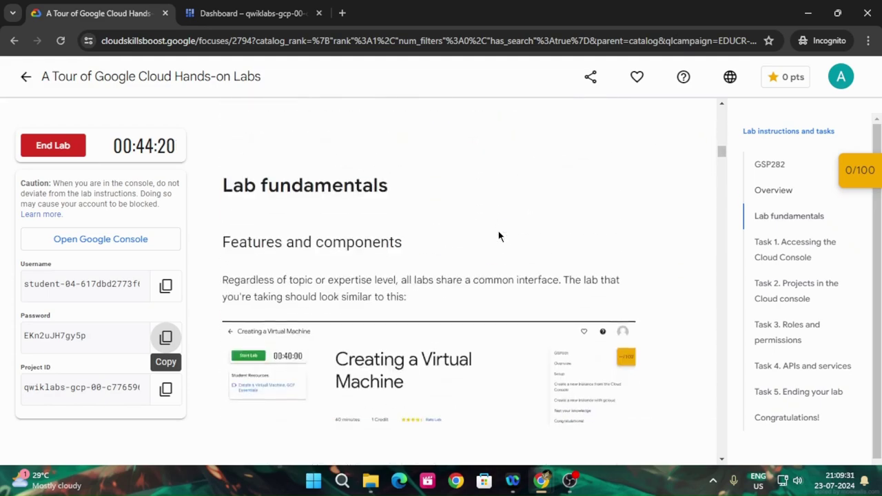
scroll(499, 232, down, 10)
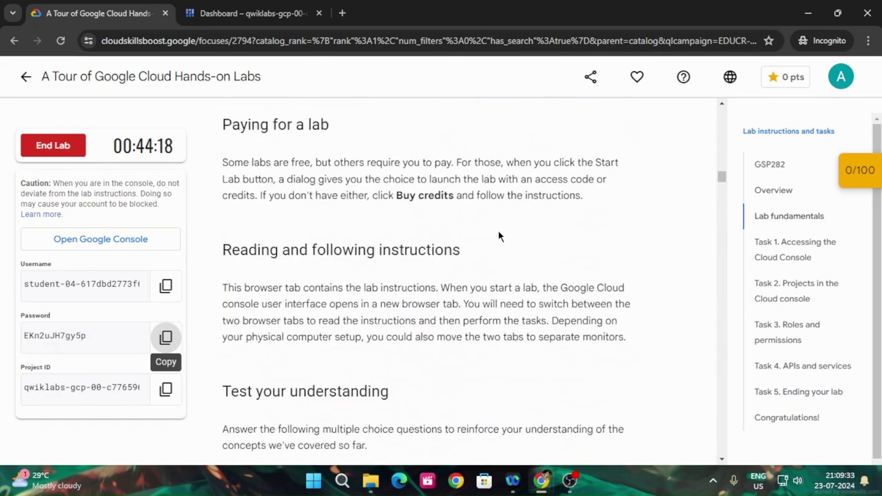
scroll(498, 234, down, 2)
scroll(498, 234, up, 1)
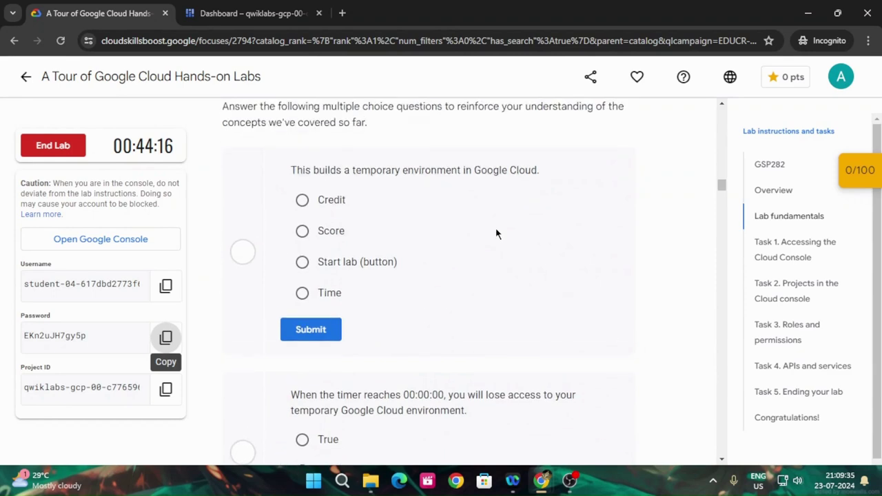
Submit "Start lab (button)" for the temporary environment question and "True" for losing access when the timer reaches 00:00:00.
click(302, 262)
click(313, 330)
scroll(448, 282, down, 3)
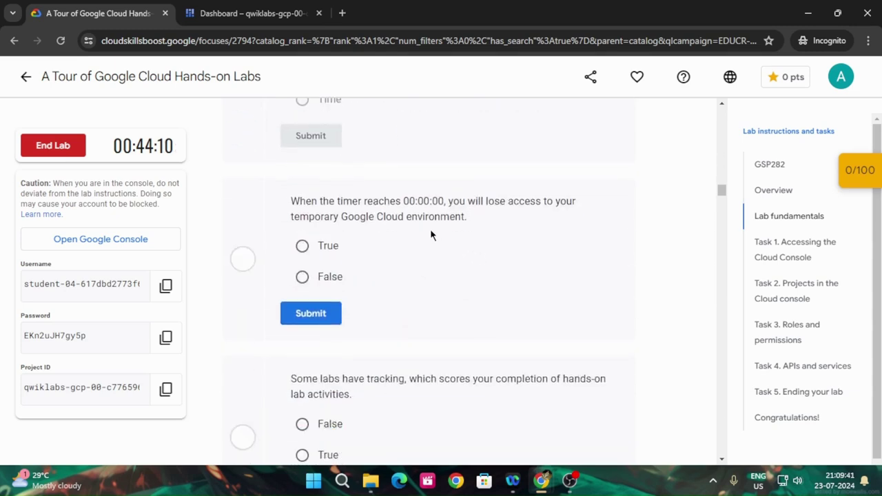
click(302, 245)
click(310, 317)
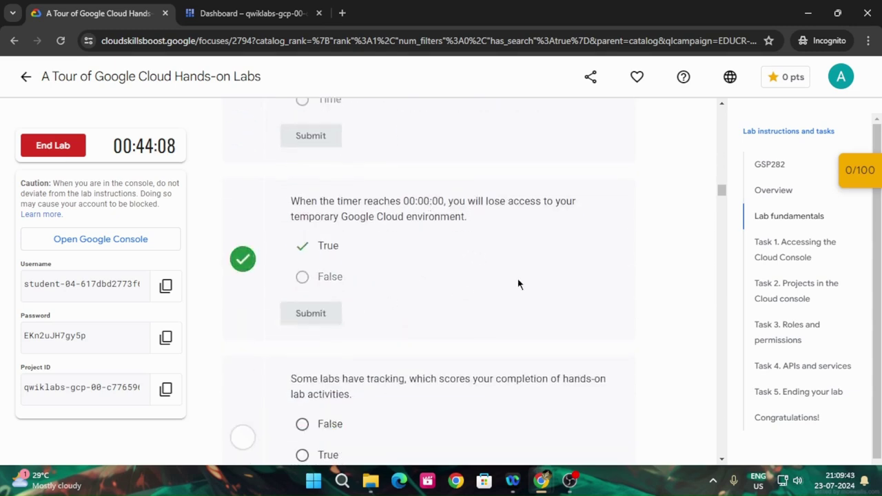
Answer "True" to both lab tracking questions, on scoring hands-on activities and on completing required activities for completion credit.
scroll(519, 283, down, 2)
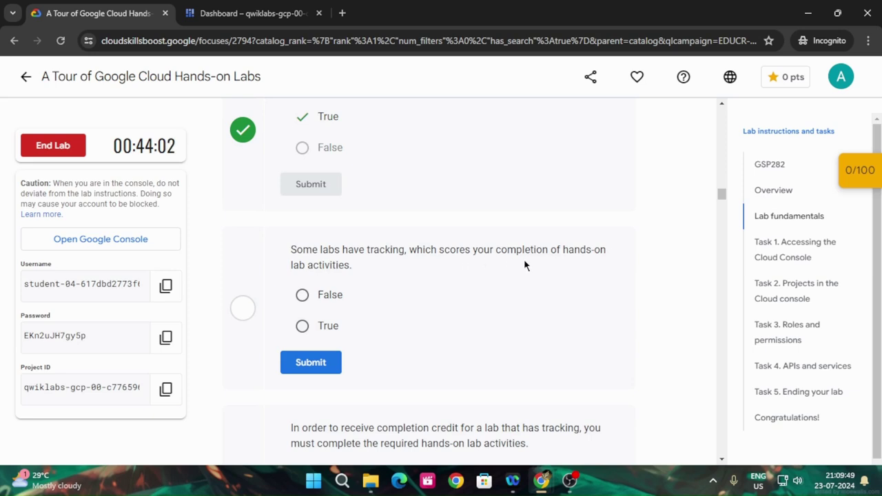
click(301, 325)
click(298, 359)
scroll(418, 338, down, 3)
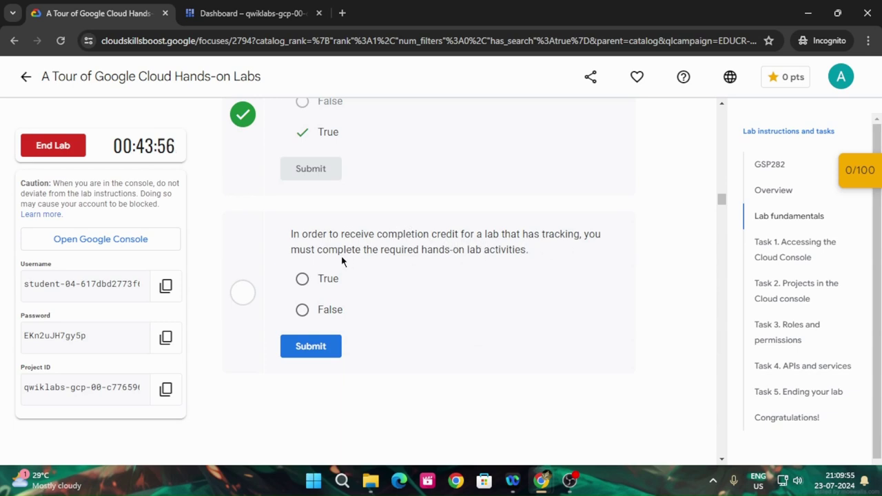
click(301, 278)
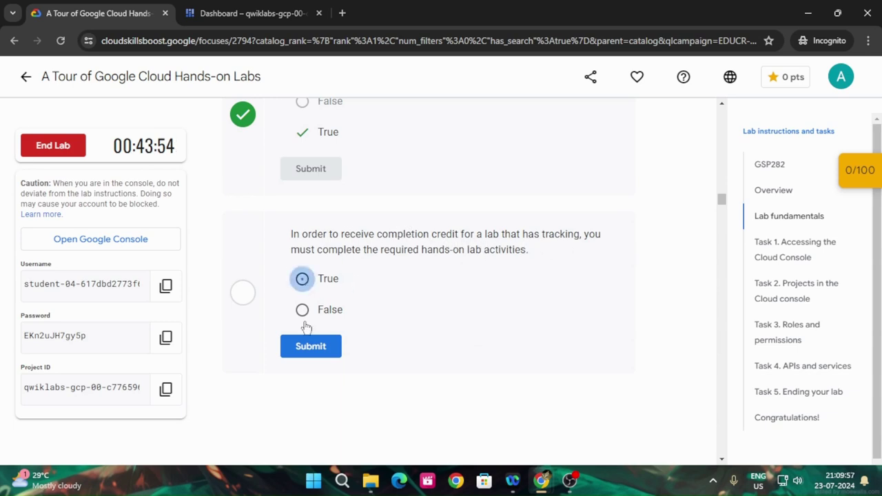
click(310, 346)
In Task 1's questions, submit "System admin" as the field not found in the left pane and "True" for the Cloud IAM identity statement.
scroll(483, 348, down, 3)
scroll(484, 348, down, 10)
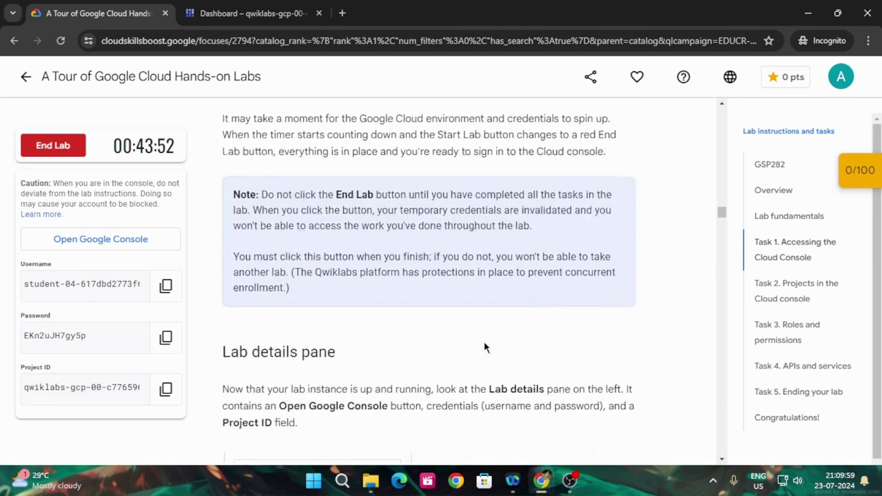
scroll(486, 340, down, 9)
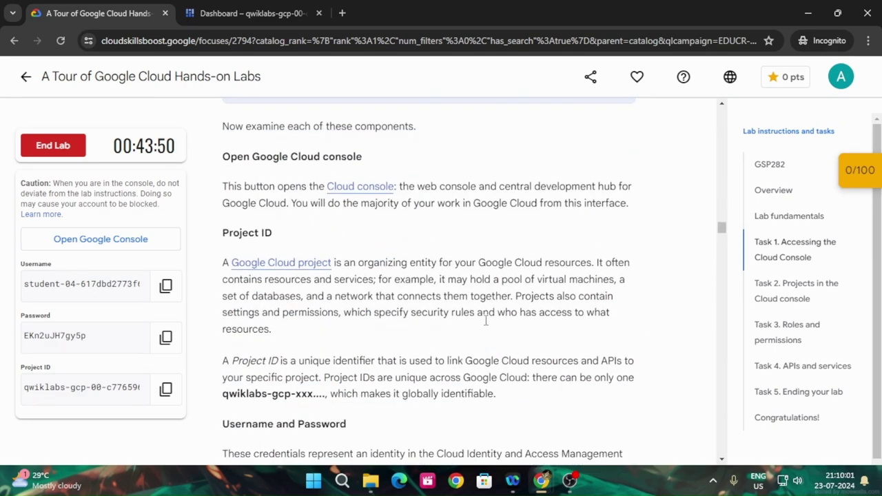
scroll(486, 320, down, 10)
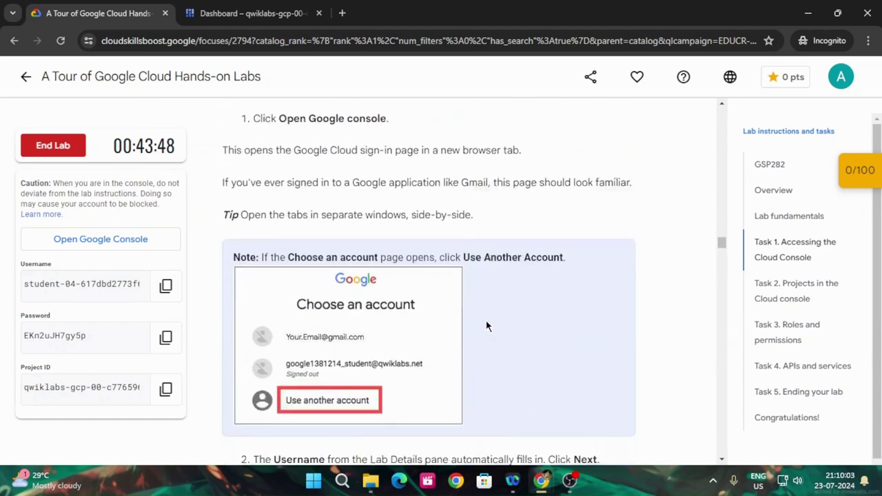
scroll(486, 325, down, 8)
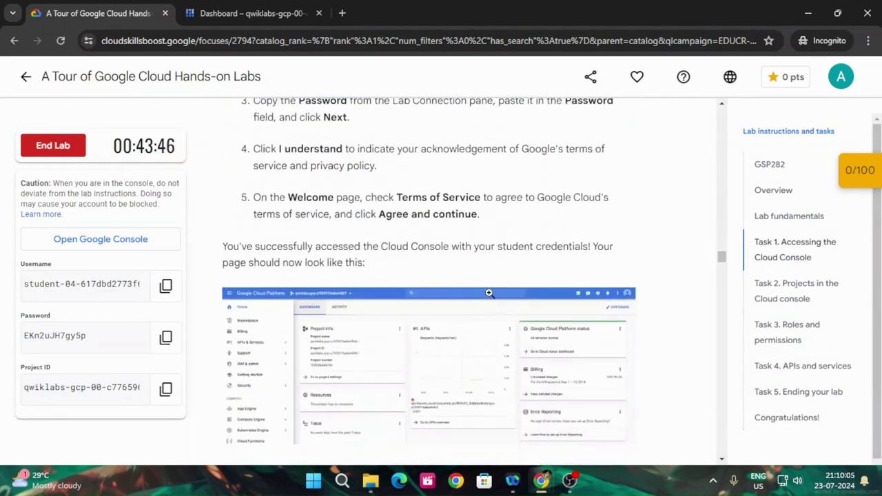
scroll(489, 290, up, 2)
scroll(490, 289, down, 5)
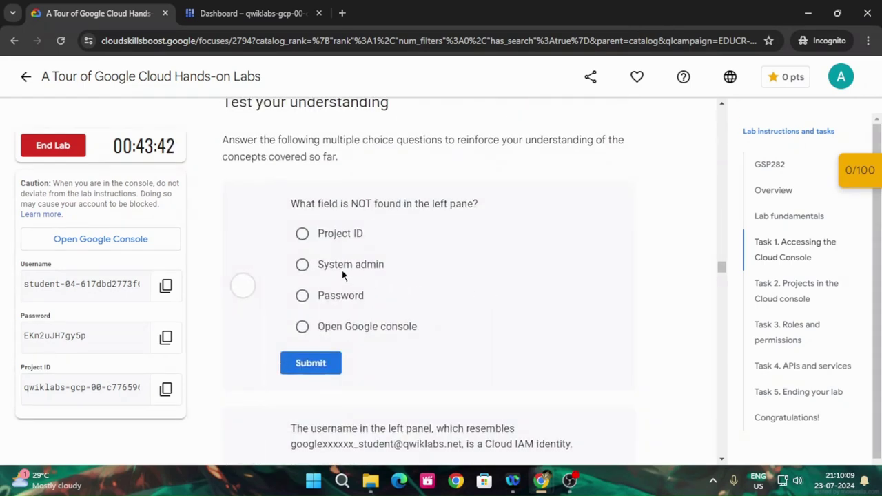
click(344, 266)
click(311, 363)
scroll(408, 295, down, 3)
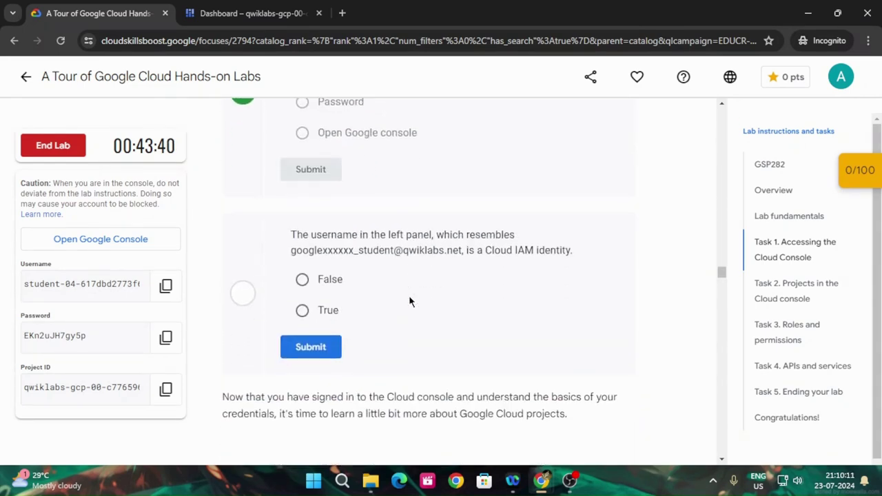
click(302, 310)
click(315, 344)
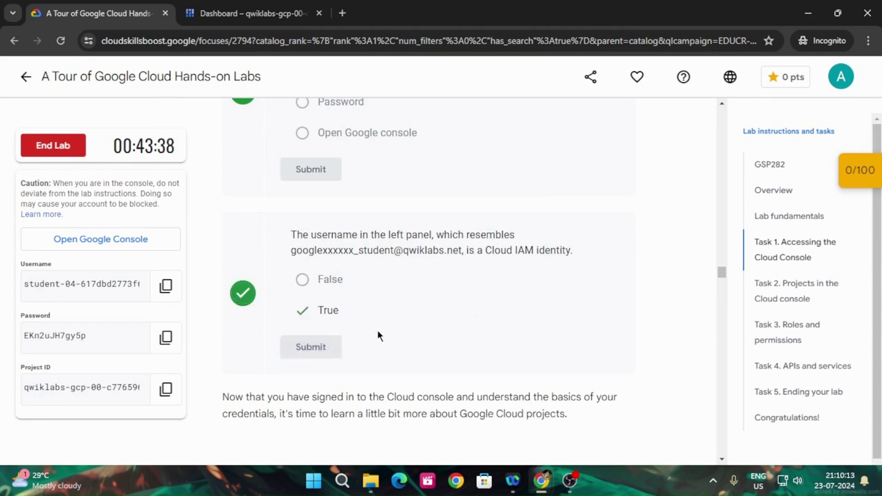
In Task 2's questions, submit "Google Cloud Project" as the organizing entity and "True" for Qwiklabs Resources being shared read only.
scroll(377, 329, down, 10)
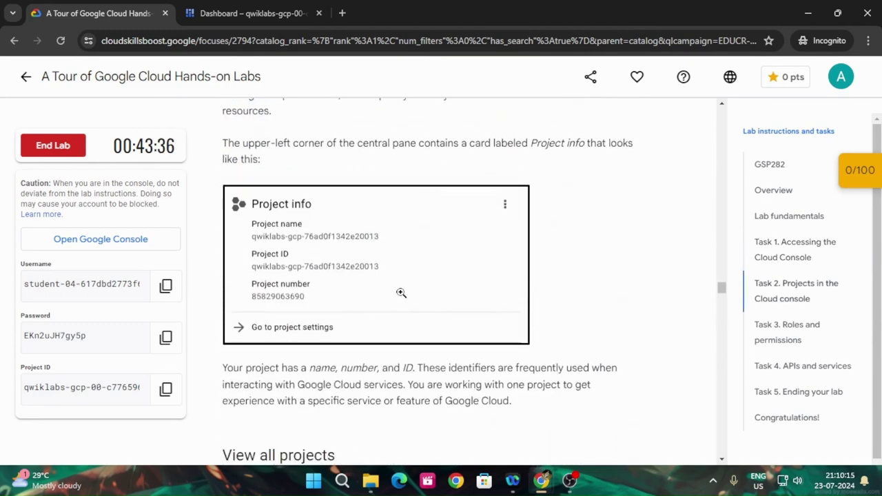
scroll(401, 293, down, 10)
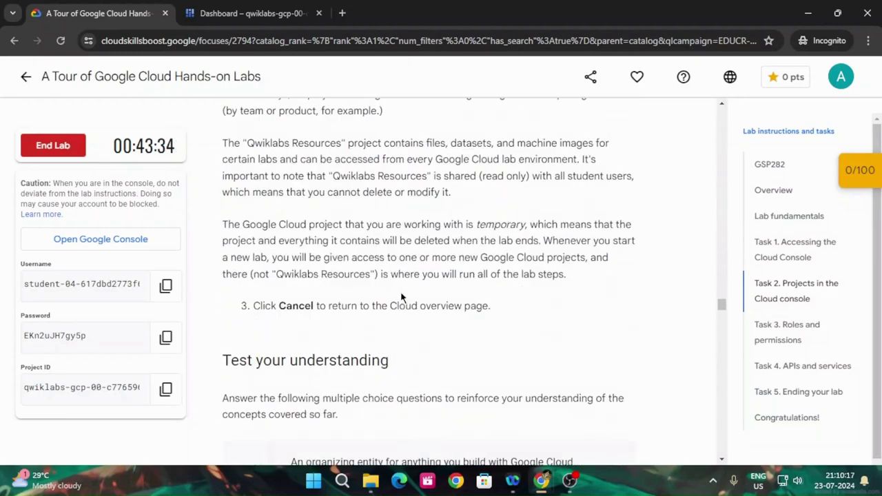
scroll(401, 297, down, 2)
scroll(402, 297, down, 1)
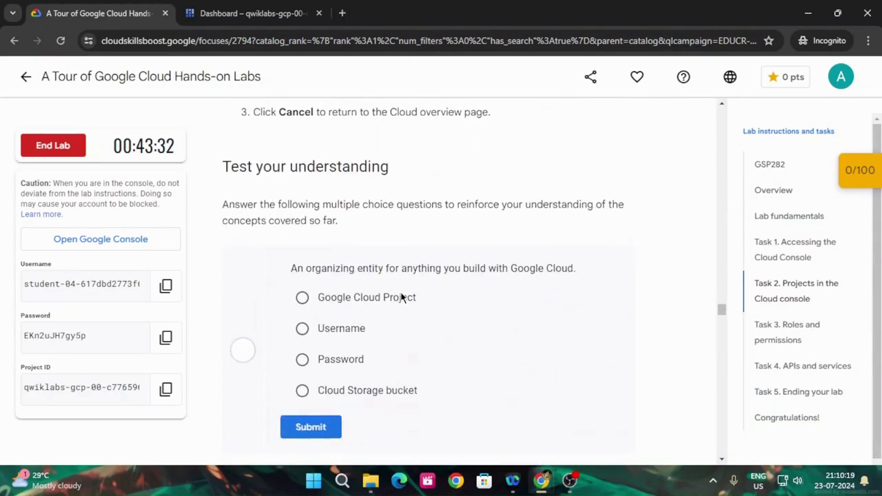
click(402, 297)
click(304, 429)
scroll(472, 314, down, 5)
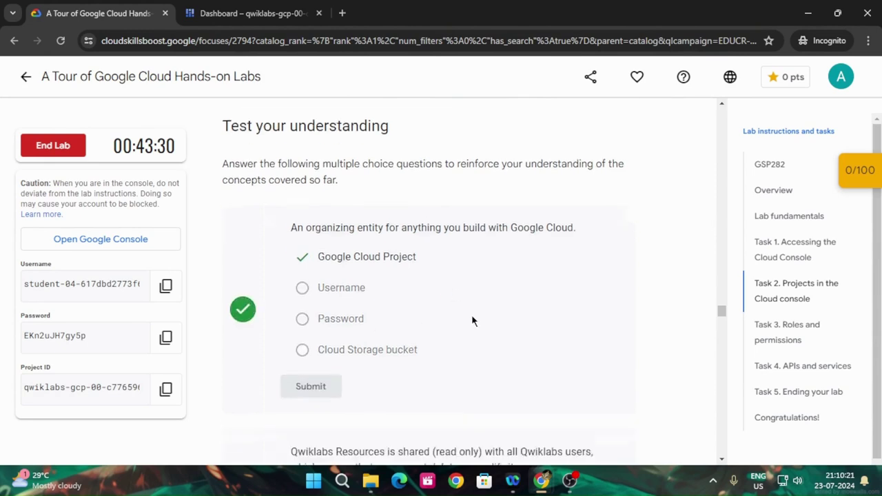
scroll(472, 314, up, 1)
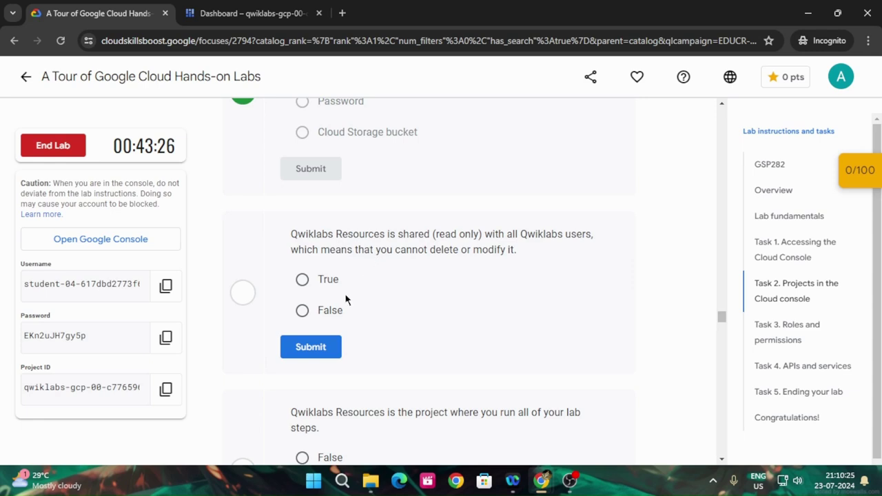
click(302, 279)
click(310, 347)
Try "True" and replace it with "False" for the statement that Qwiklabs Resources is the project where all lab steps run.
scroll(410, 309, down, 3)
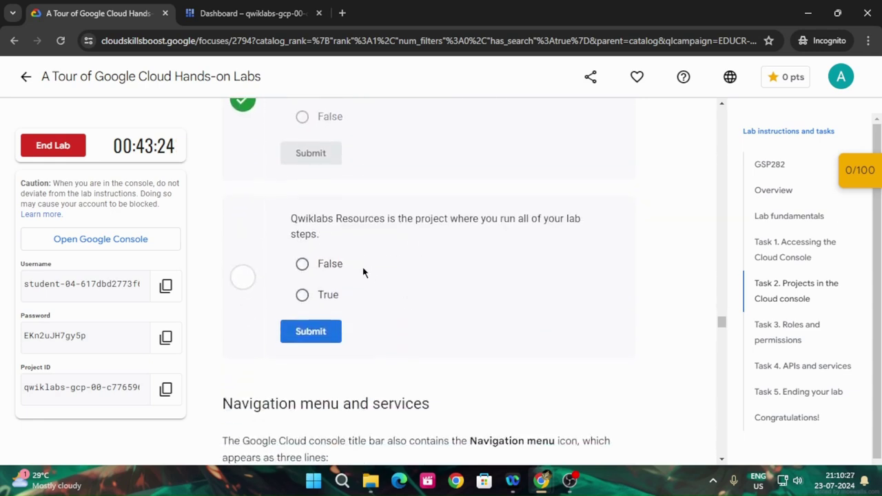
click(301, 295)
click(329, 324)
click(305, 264)
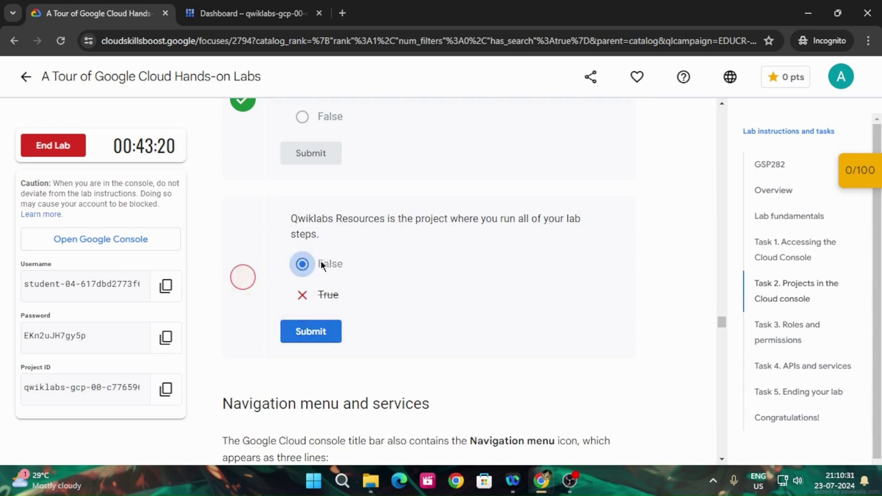
click(301, 335)
In Task 3's questions, submit "Navigation menu" as what offers quick access to the platform's services and outlines its offerings.
scroll(475, 276, down, 3)
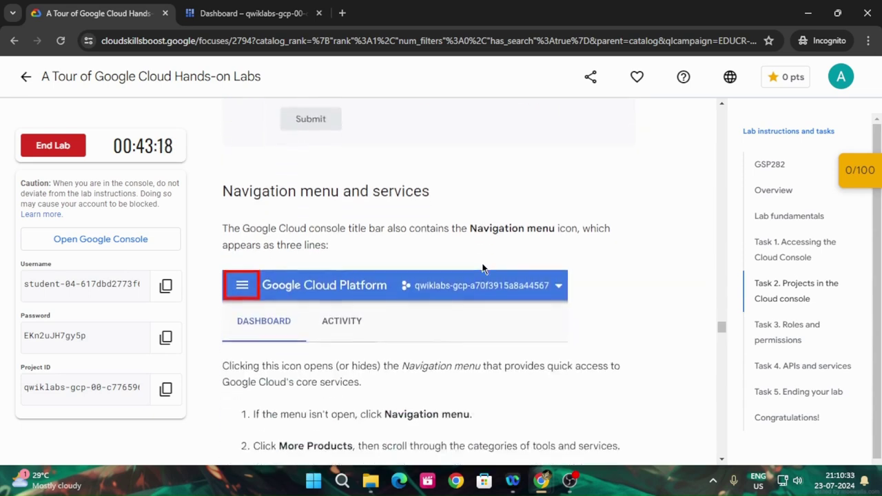
scroll(482, 268, down, 2)
scroll(494, 241, down, 2)
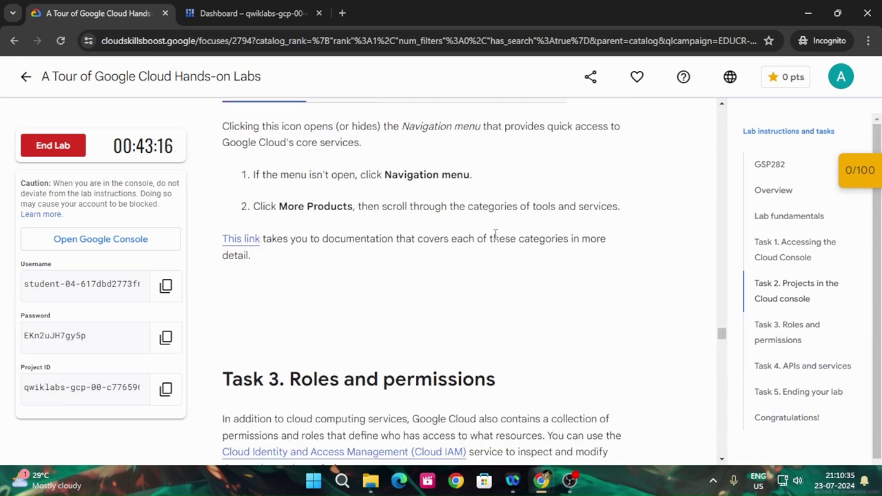
scroll(496, 240, down, 4)
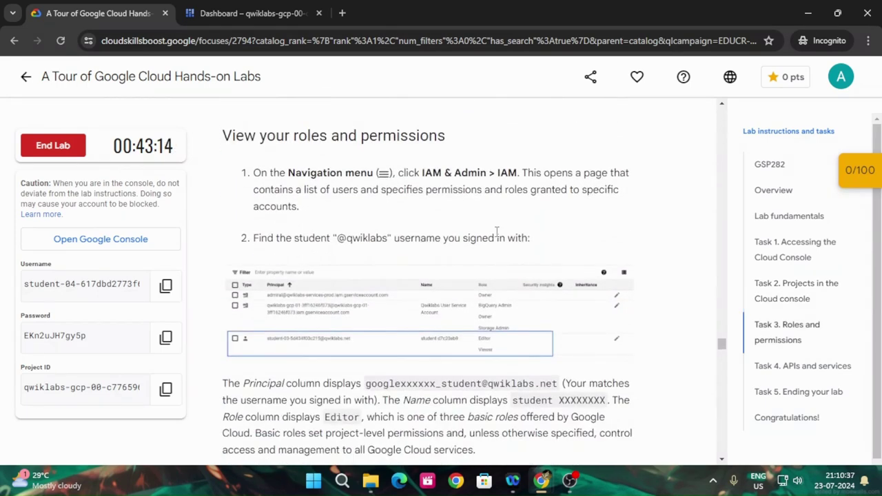
scroll(497, 238, down, 2)
scroll(498, 238, down, 6)
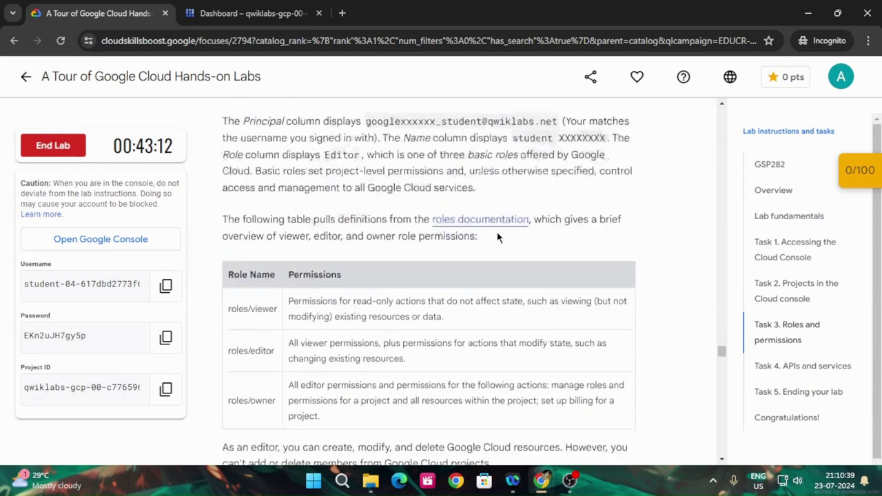
scroll(500, 233, down, 3)
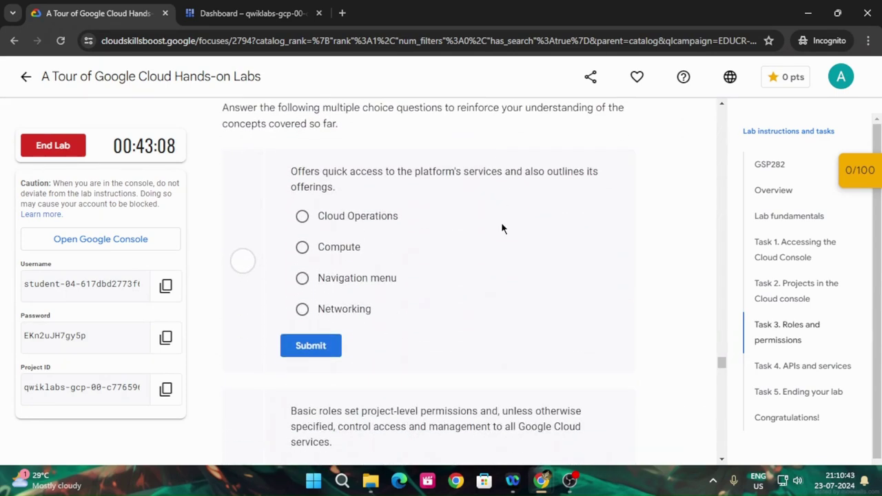
click(374, 278)
click(331, 345)
Submit "True" for the basic roles statement and "Editor role" for viewer permissions plus actions that modify state.
scroll(597, 287, down, 3)
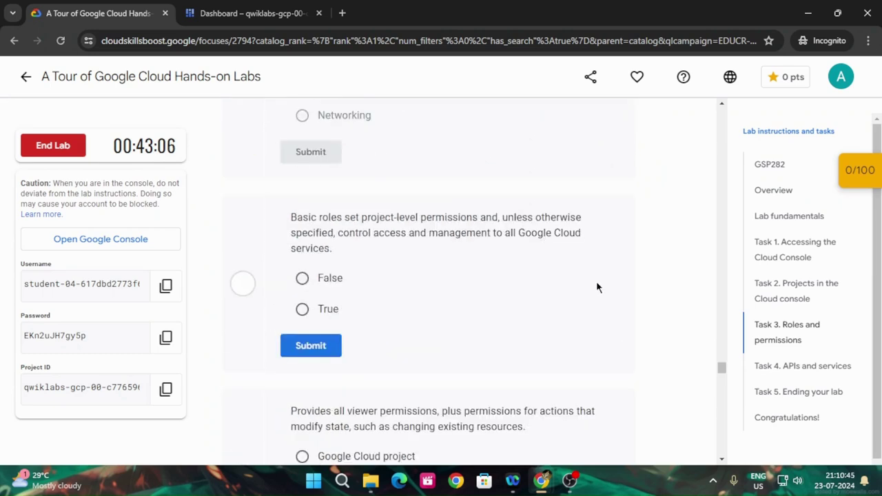
click(302, 308)
click(310, 345)
scroll(437, 301, down, 2)
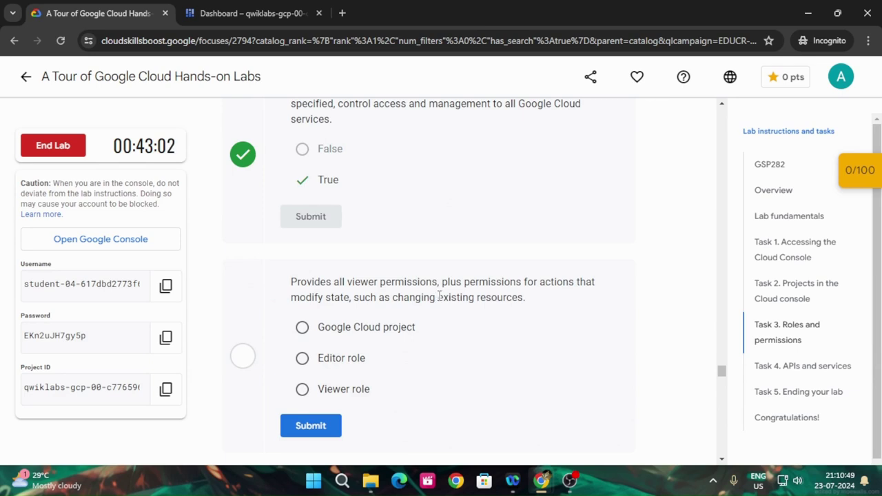
click(323, 359)
click(311, 426)
Find the API search instruction in Task 4 and copy the name "Dialogflow API" from it.
scroll(442, 359, down, 1)
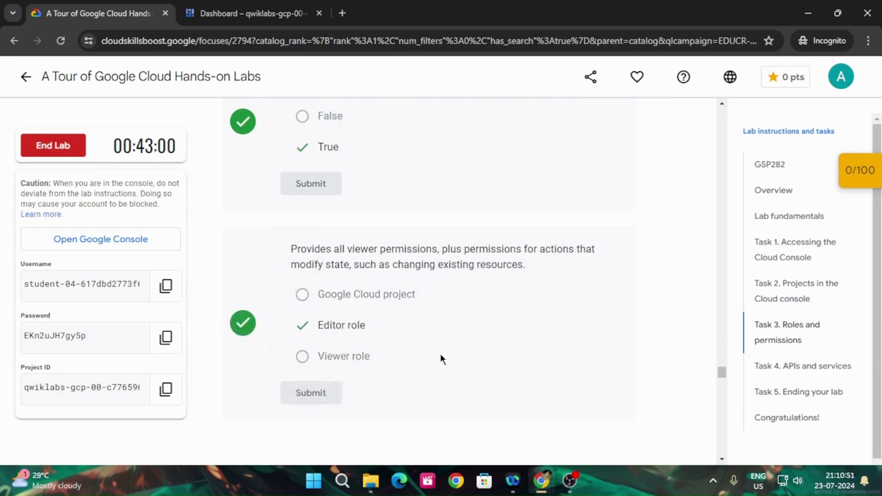
scroll(441, 359, down, 8)
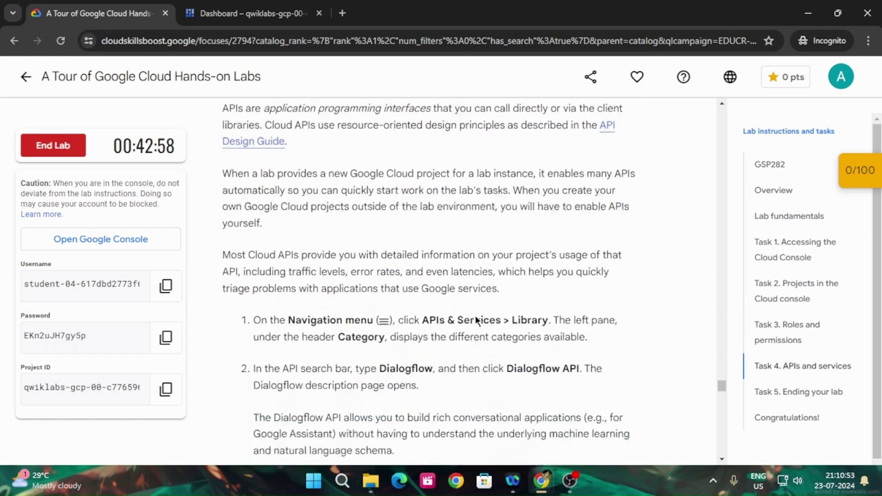
scroll(476, 320, down, 1)
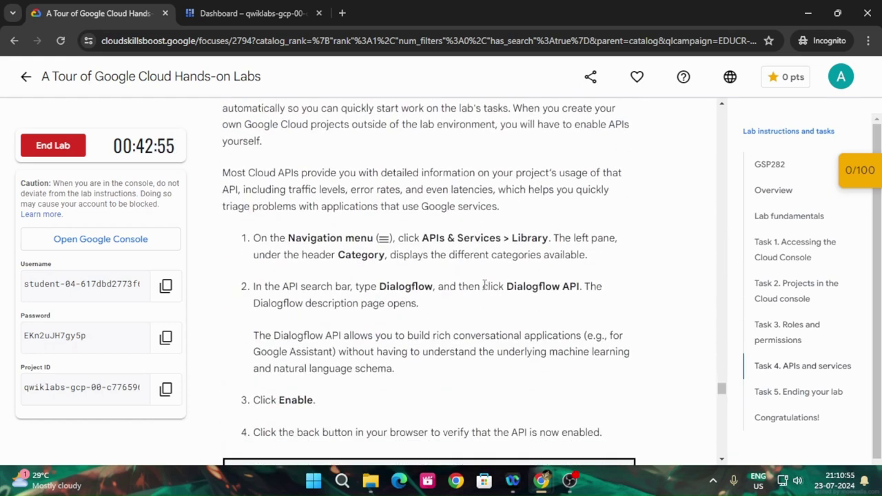
drag(507, 286, 580, 287)
key(ctrl+c)
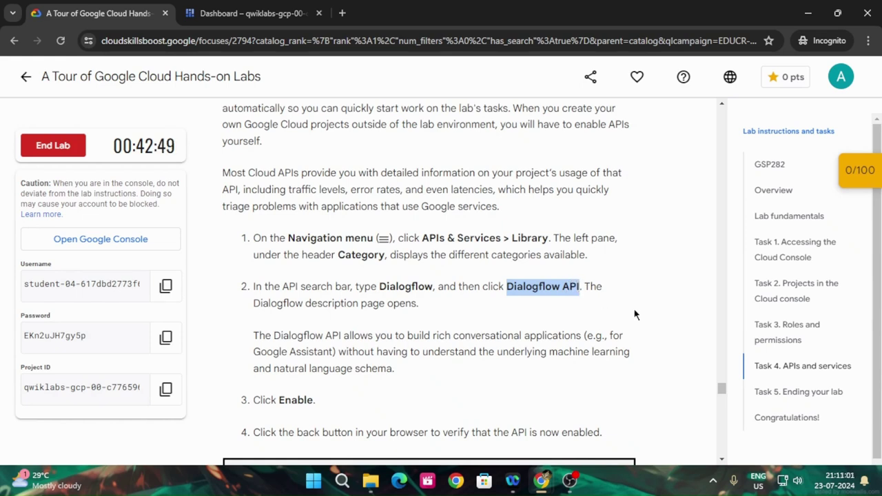
Switch to the Google Cloud console and open the API Library under APIs & Services.
click(222, 10)
mouse_move(120, 216)
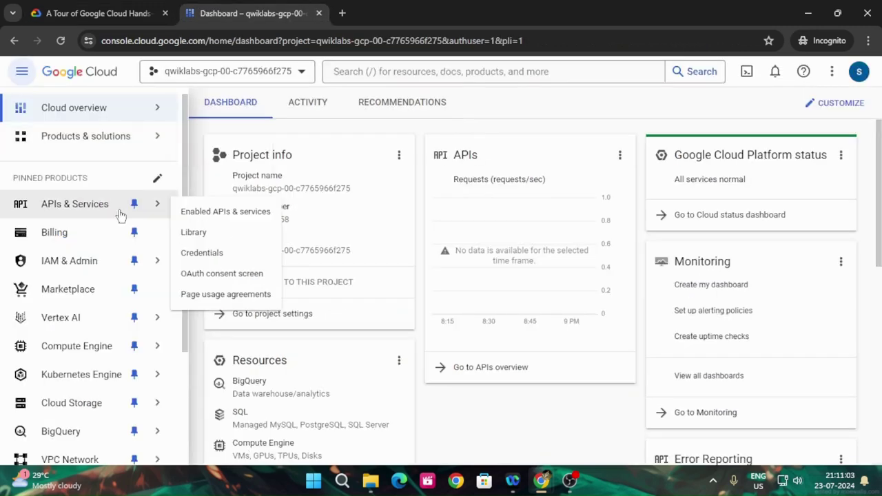
click(198, 237)
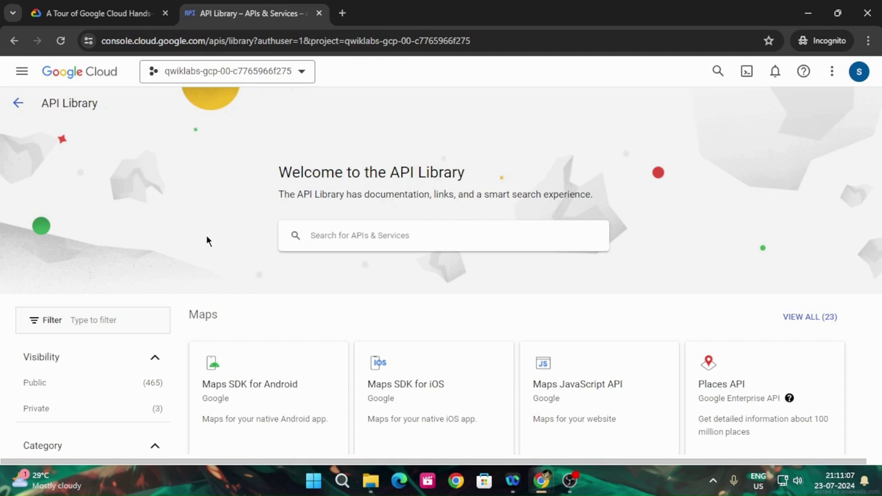
Search the API Library for "Dialogflow API" and open its product details page.
click(343, 251)
key(ctrl+v)
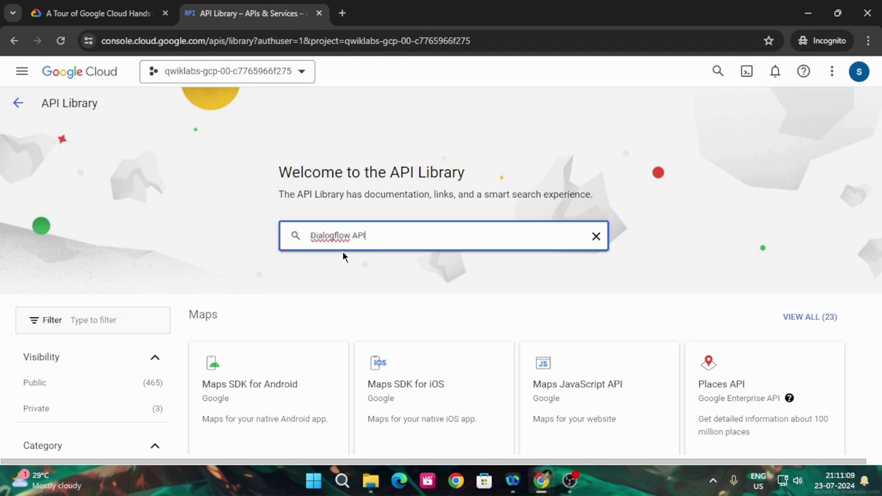
key(Return)
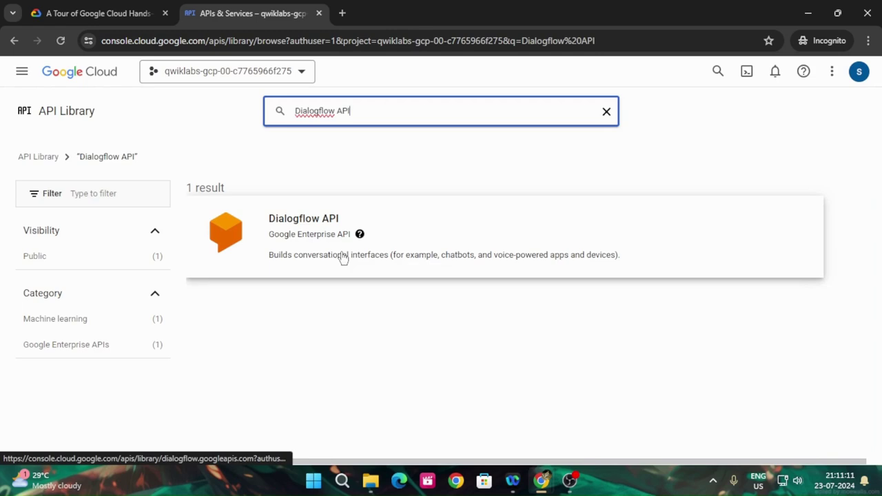
click(300, 218)
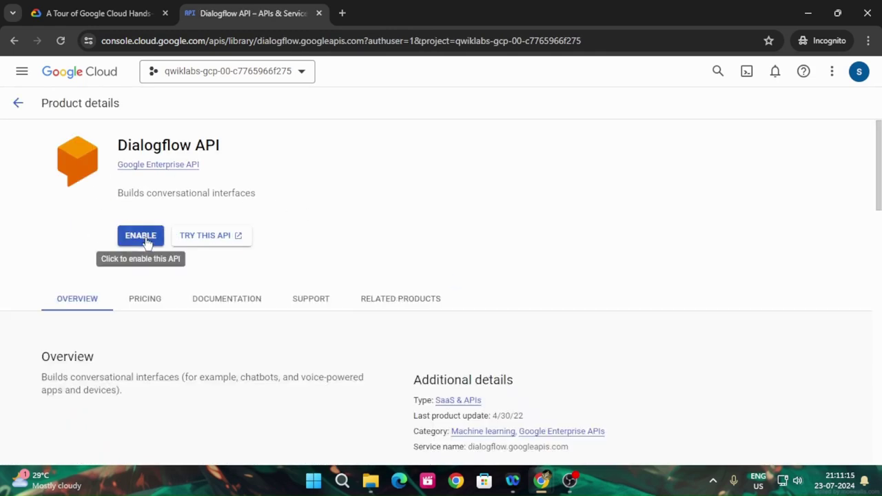
Enable the Dialogflow API, then return to the lab page and check progress for the "Enable the Dialogflow API" objective.
click(144, 237)
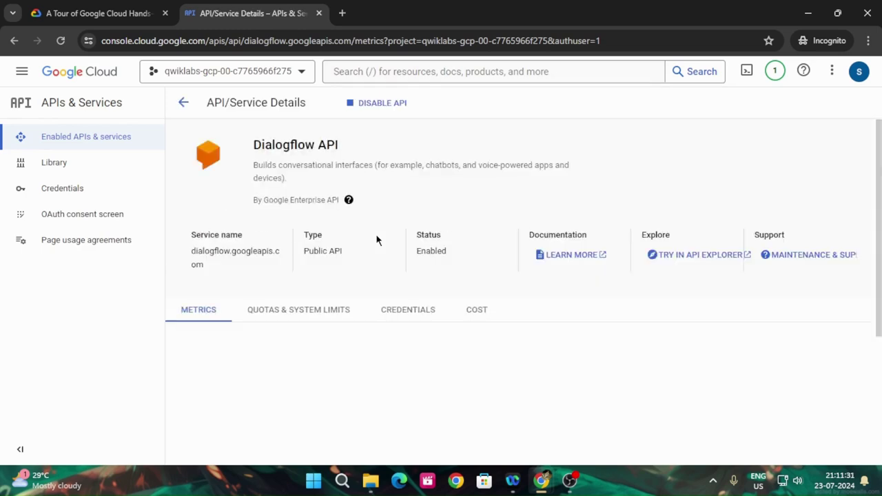
click(89, 12)
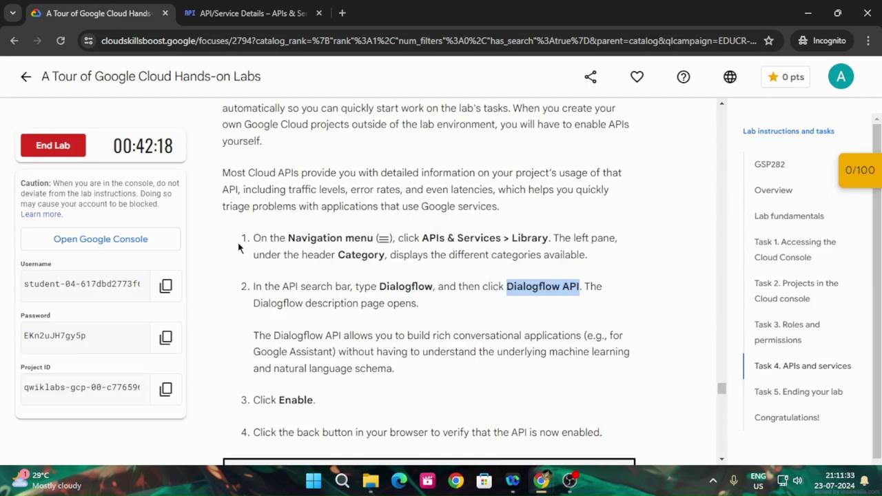
scroll(302, 298, down, 1)
scroll(301, 295, down, 9)
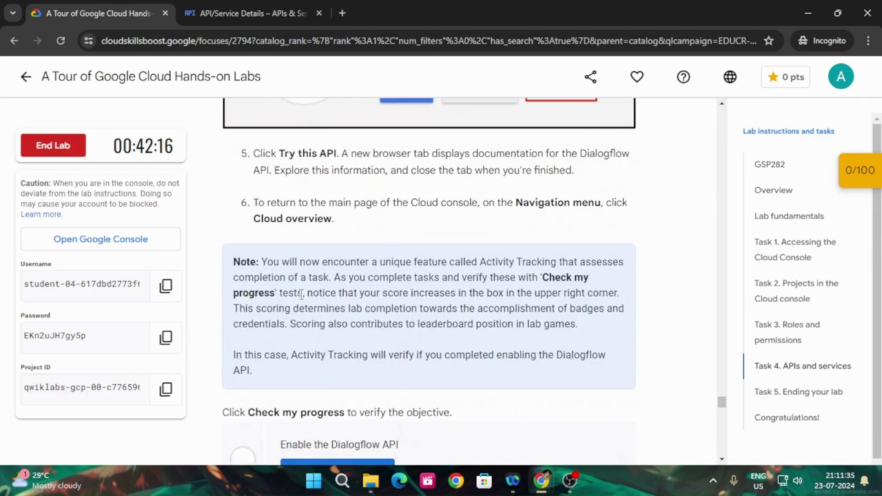
scroll(302, 295, down, 3)
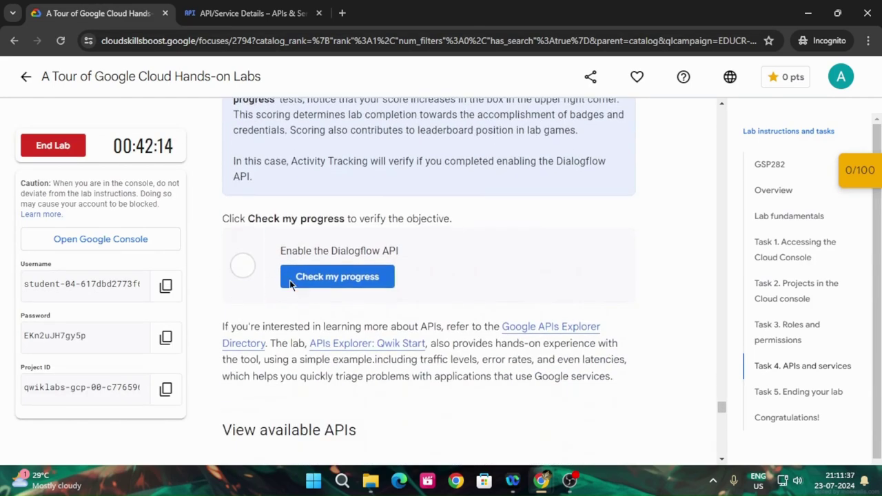
click(329, 276)
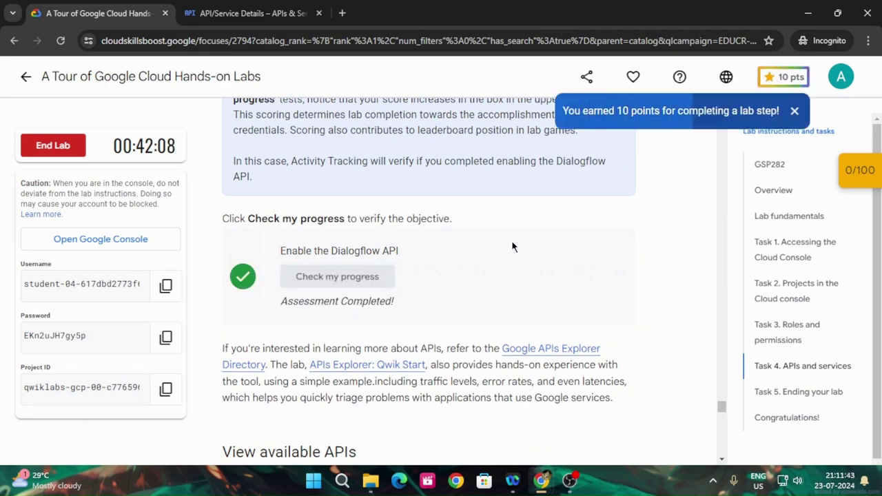
Answer the question on needing to enable APIs when starting a lab, trying "True" and then submitting "False".
scroll(512, 246, down, 3)
scroll(512, 247, down, 2)
click(301, 361)
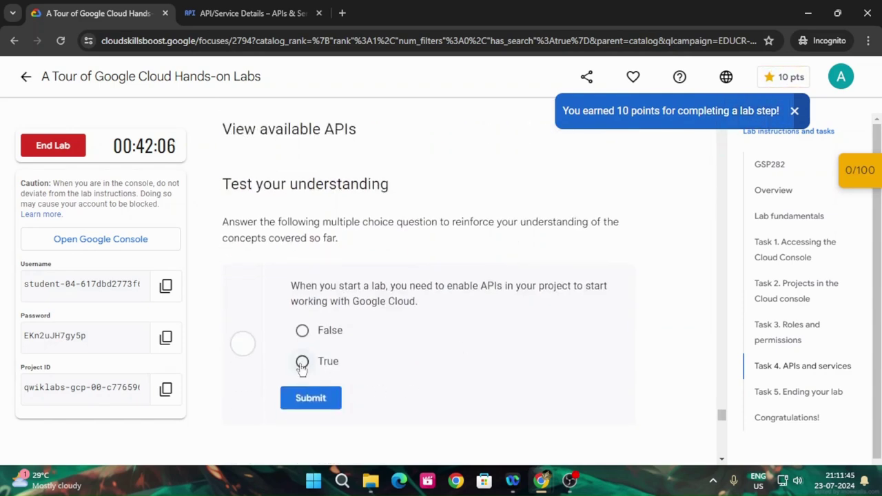
click(310, 397)
click(302, 331)
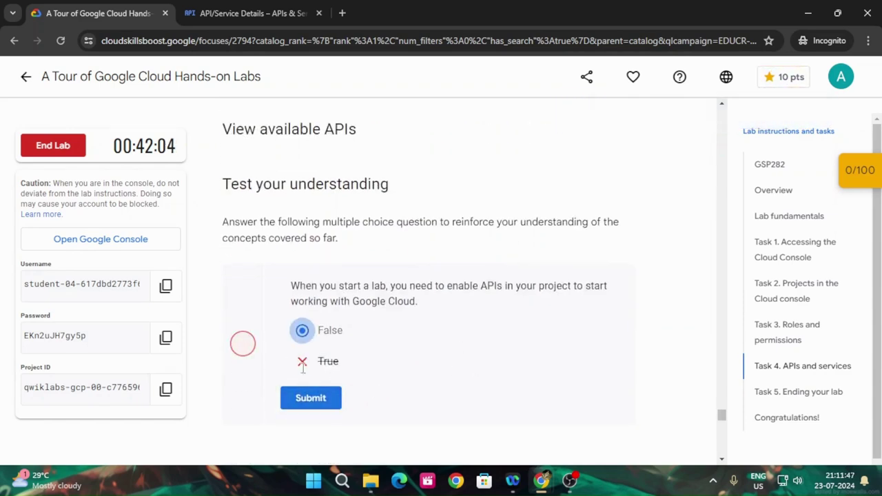
click(311, 401)
Open the lab's checkpoints and check progress for "Enable the Dialogflow API" to update the score.
scroll(461, 342, down, 3)
scroll(466, 339, down, 6)
scroll(467, 338, up, 4)
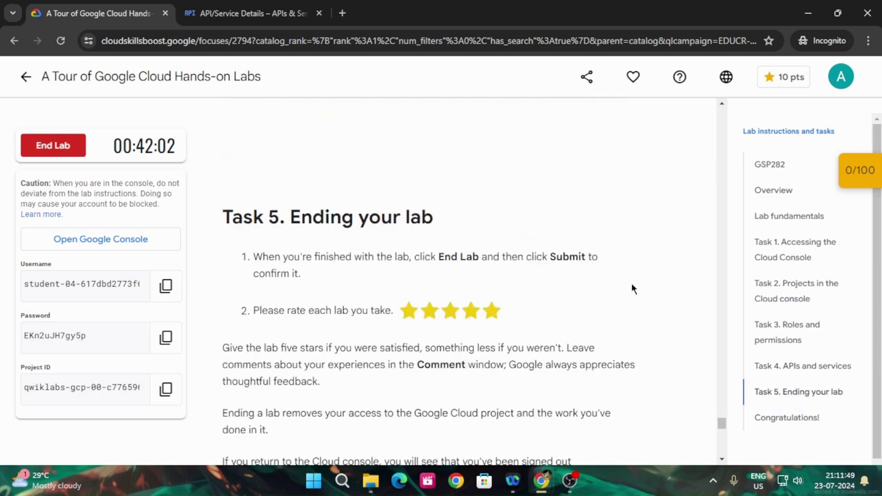
click(879, 178)
click(797, 224)
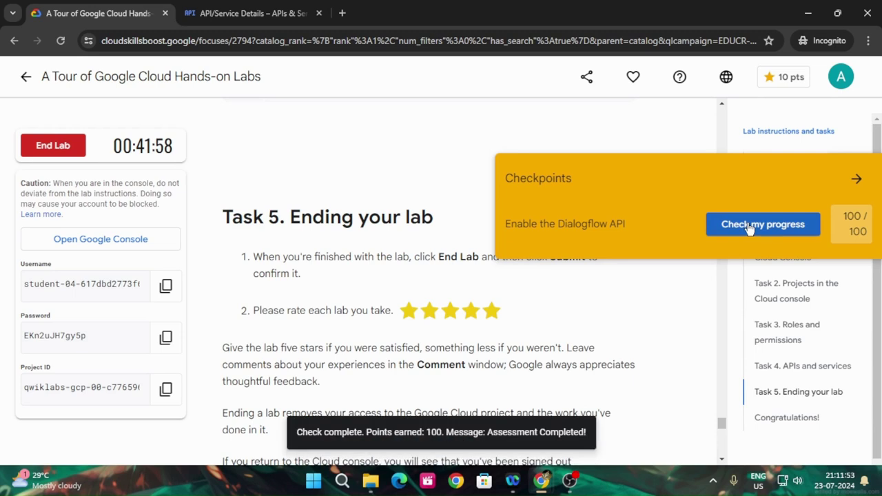
Check the account's credit status, reload the lab page and check the status again.
click(840, 78)
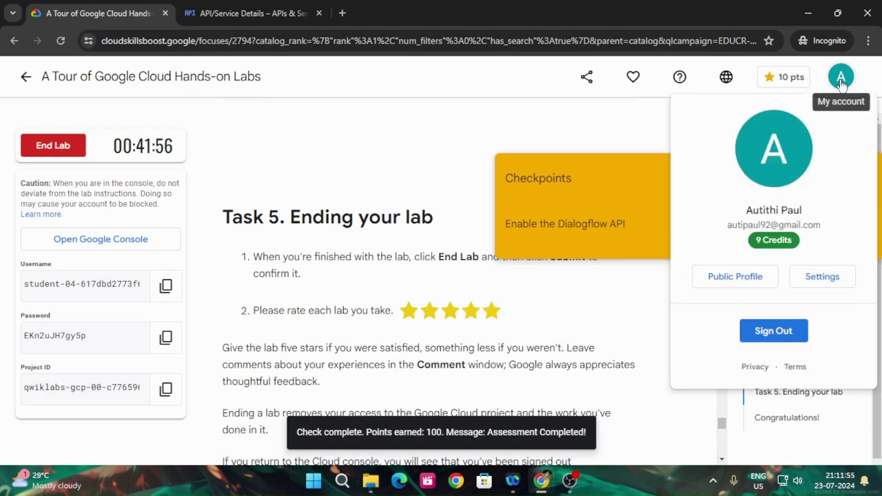
click(593, 224)
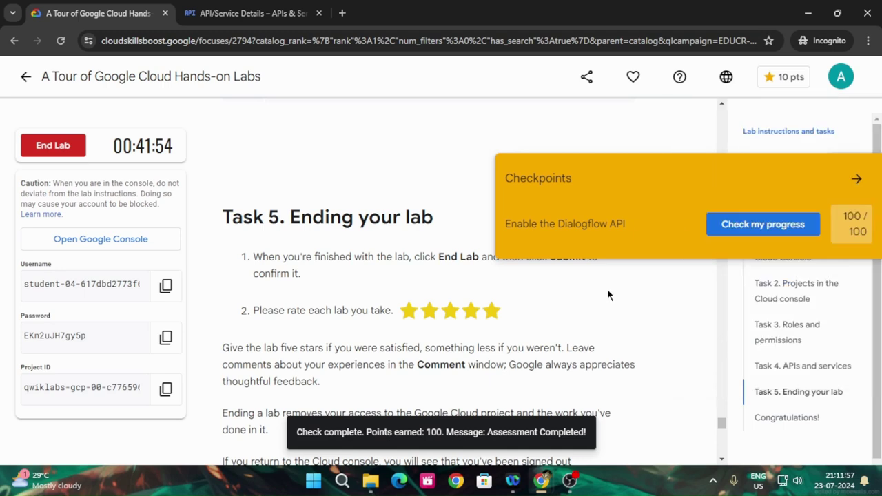
click(61, 41)
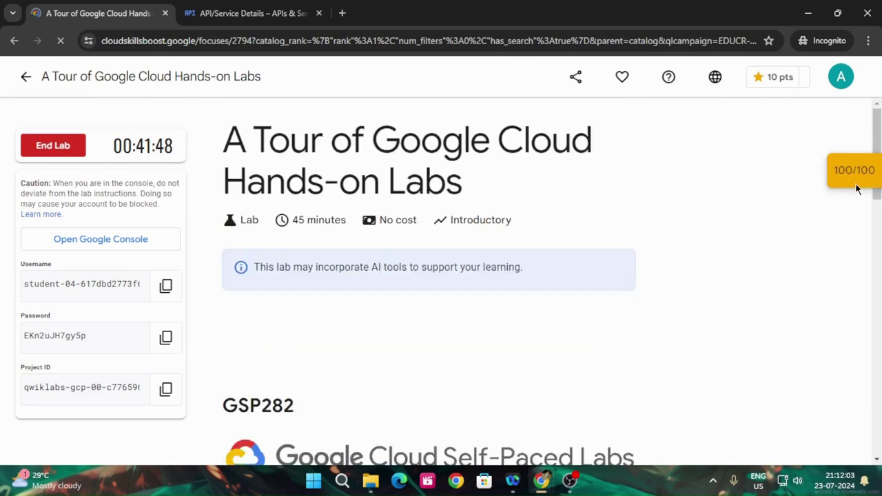
click(836, 88)
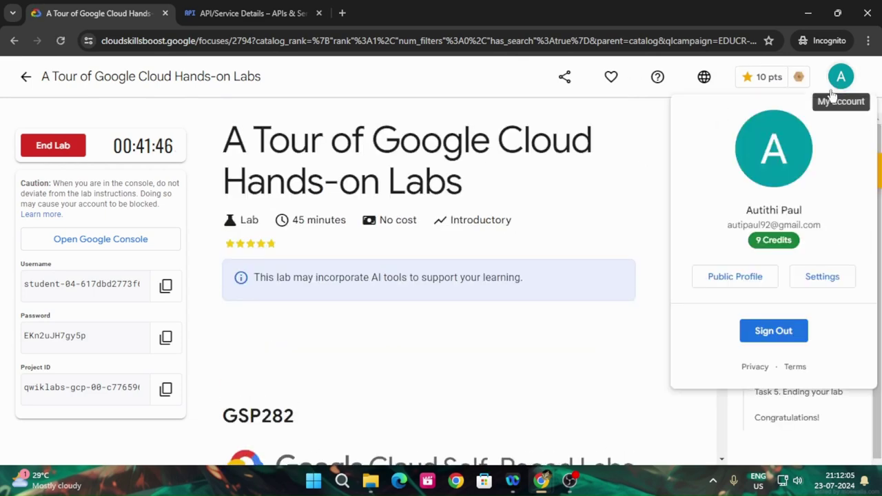
click(635, 183)
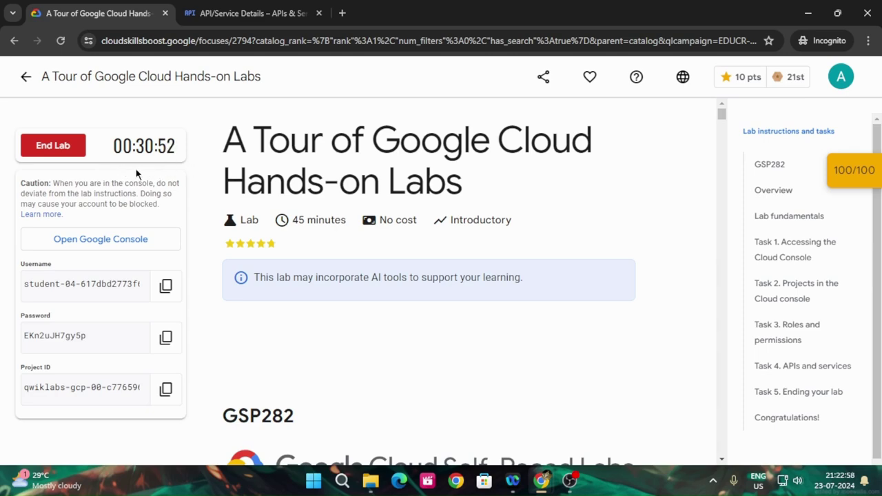
End the lab and submit a five-star rating with the comment "Good".
click(59, 147)
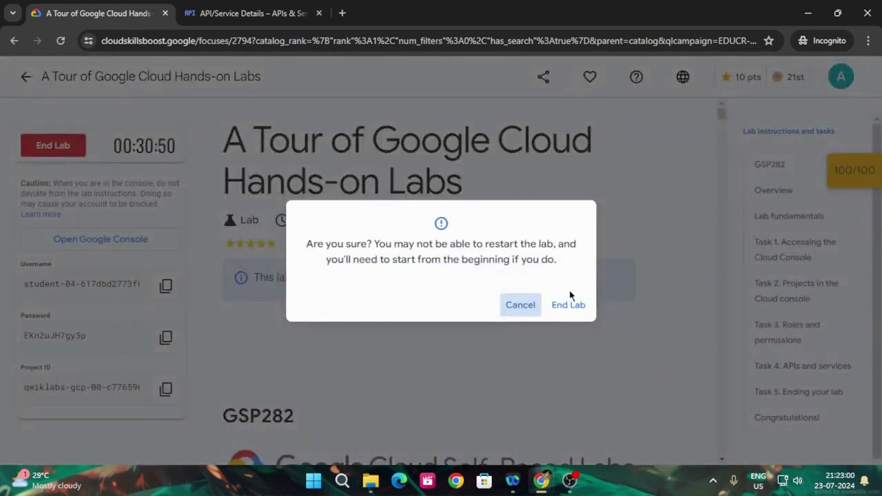
click(573, 305)
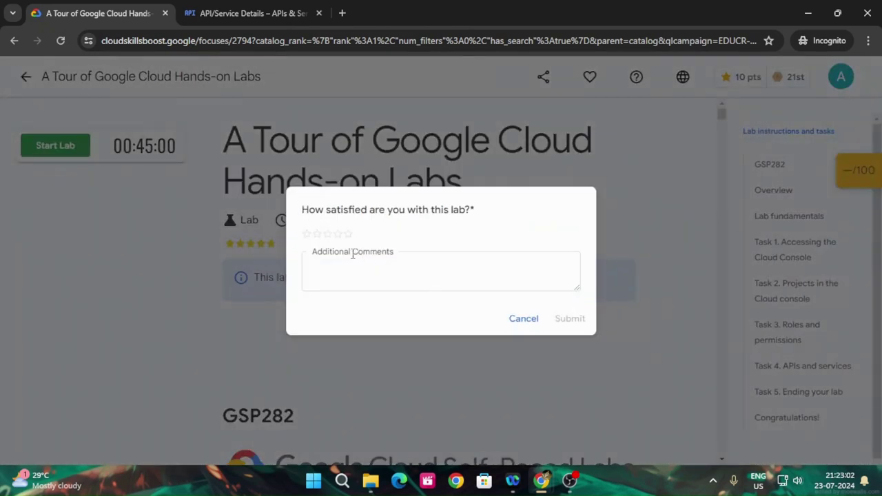
click(348, 234)
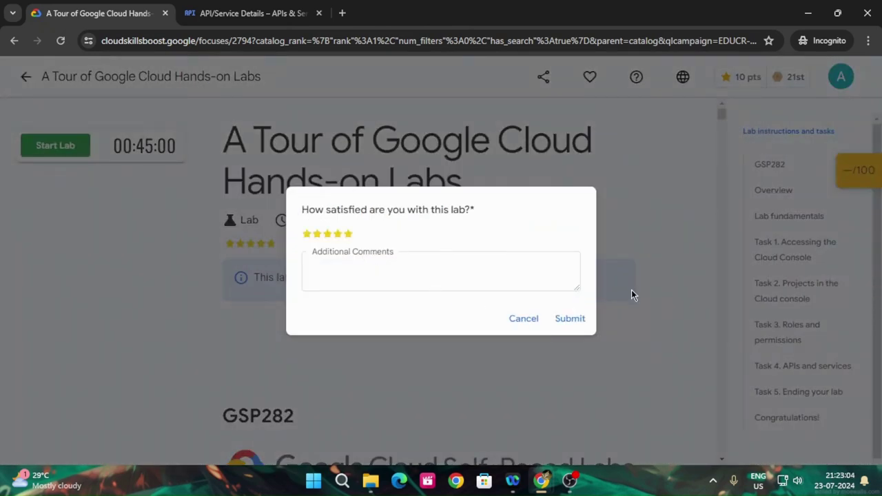
click(441, 274)
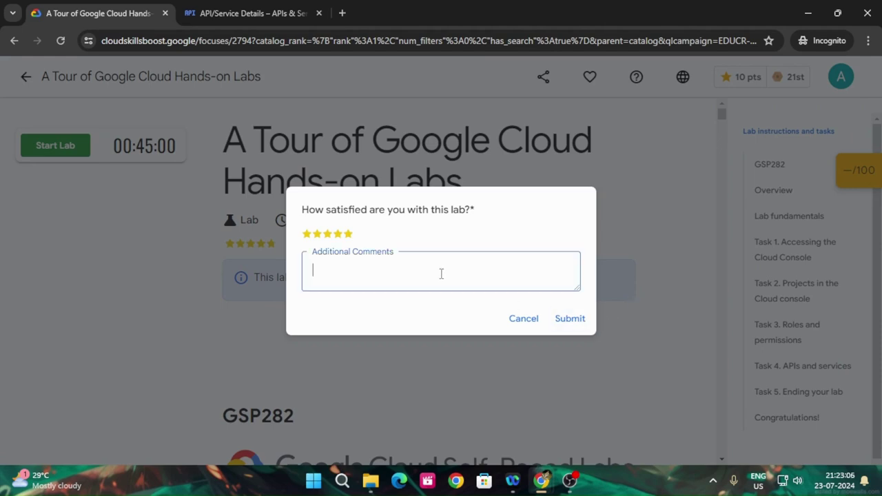
text(Good)
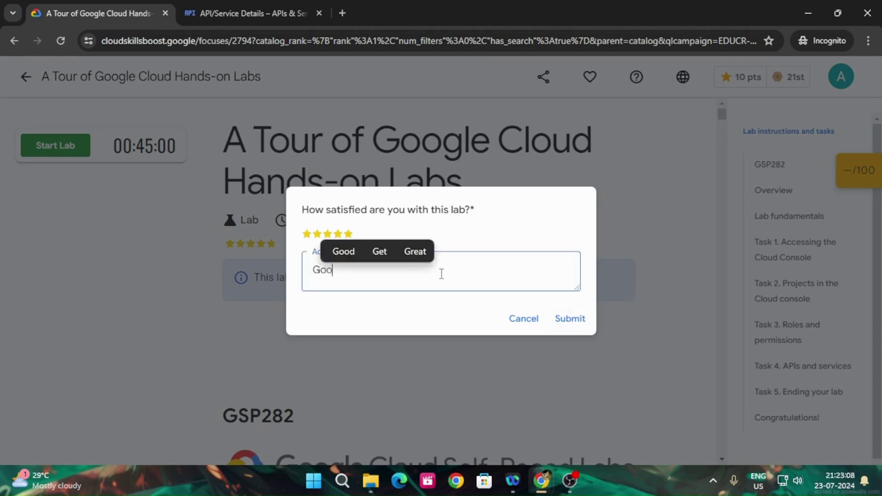
click(575, 318)
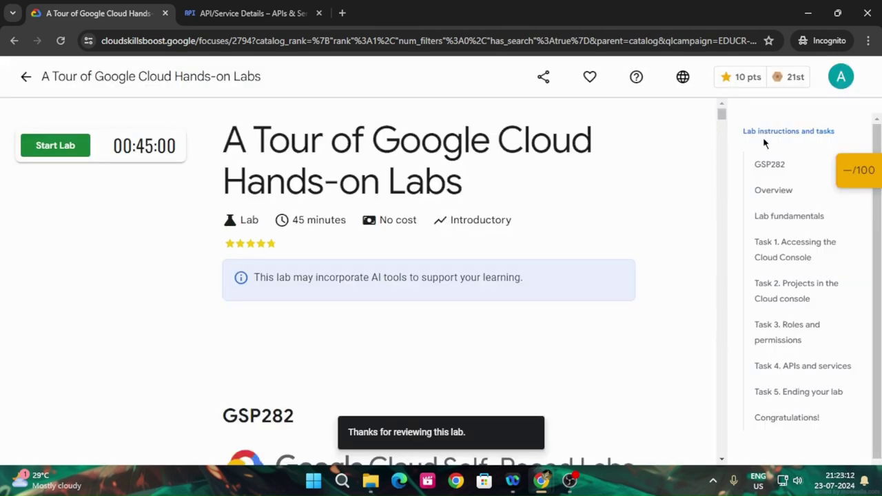
Reload the lab page and examine the account's subscription, credits and payment history in the account settings.
click(841, 77)
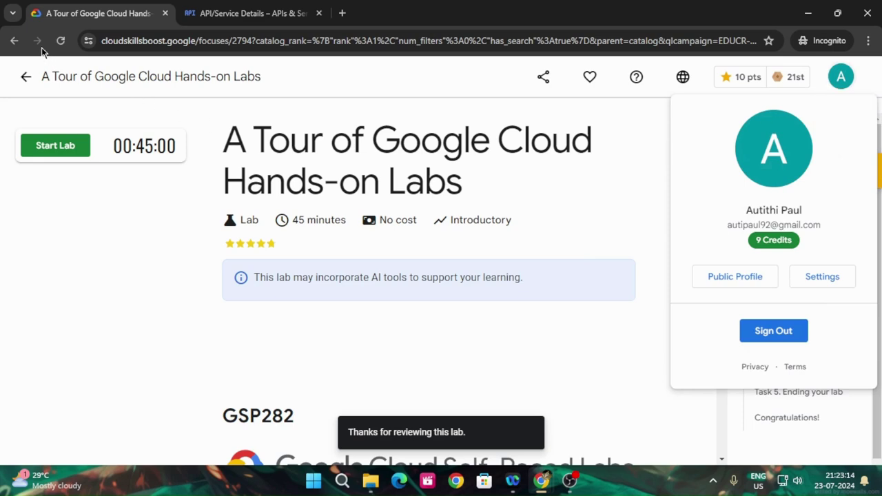
click(61, 40)
click(842, 77)
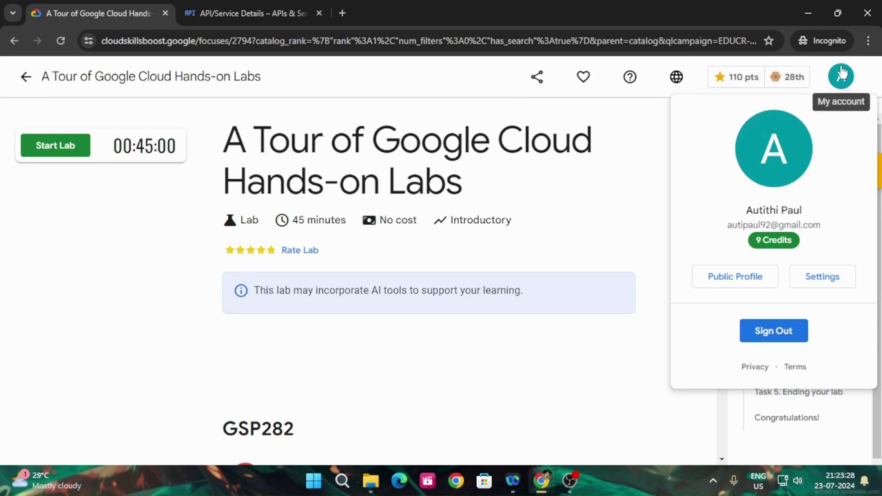
click(815, 277)
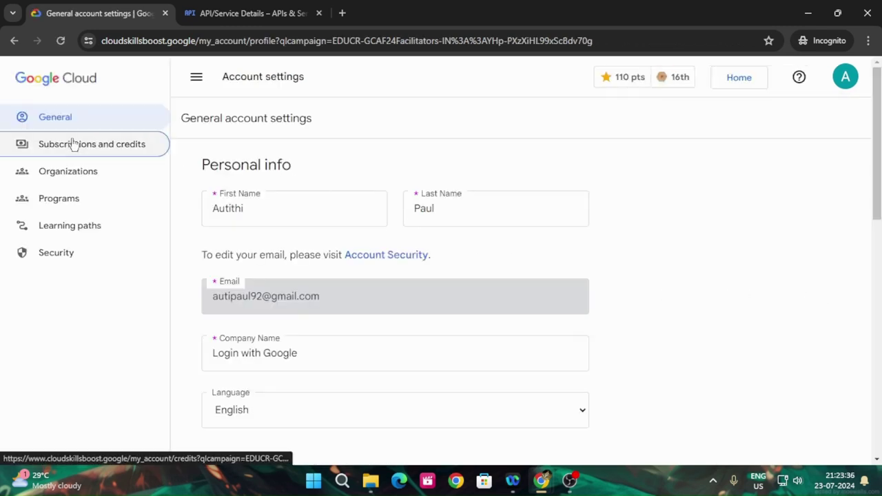
click(107, 149)
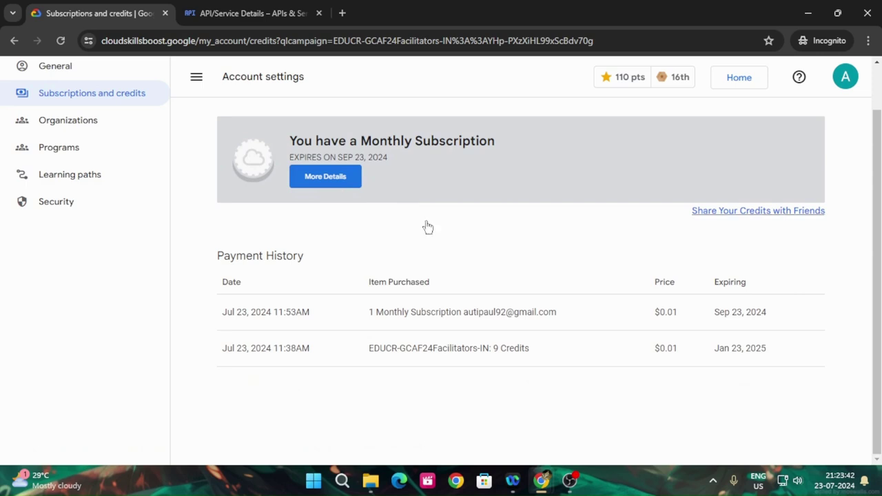
drag(378, 306, 501, 313)
click(845, 80)
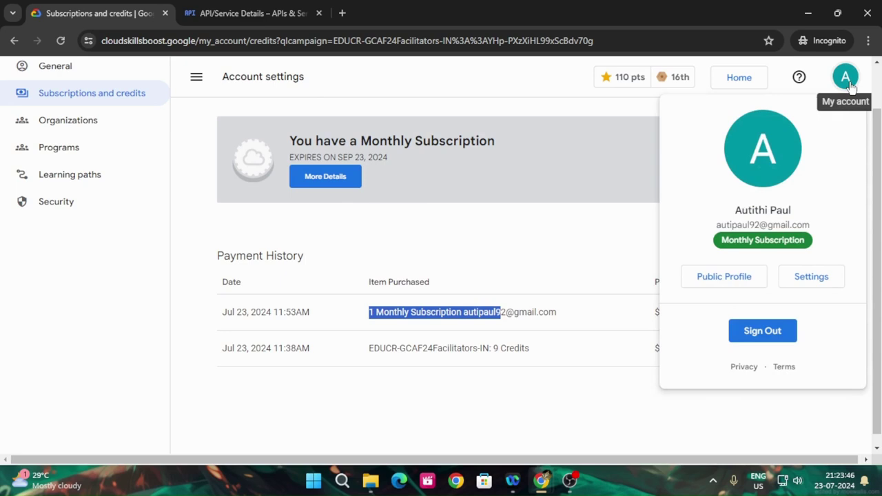
Look through the general account settings and the public profile, then view the account's subscription status.
scroll(59, 138, up, 1)
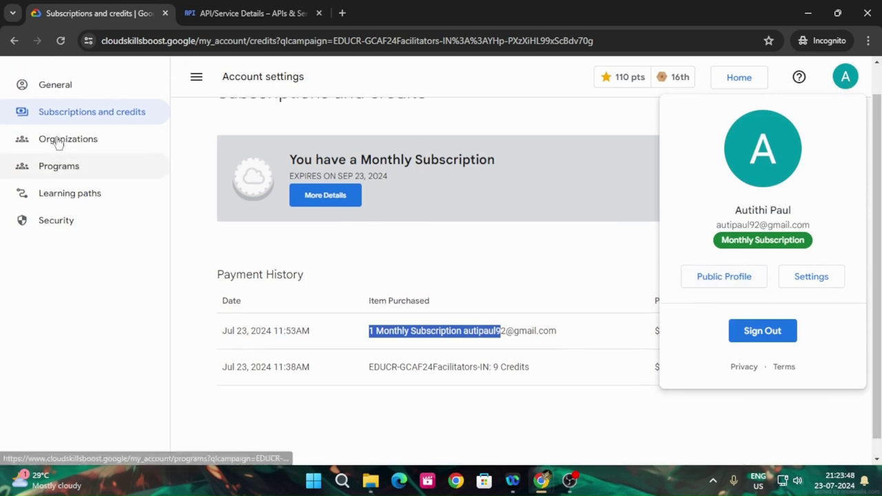
click(67, 115)
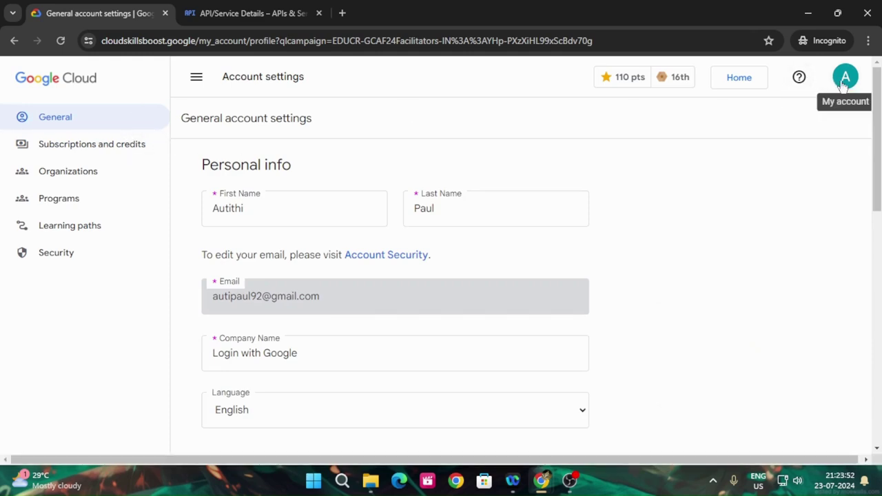
scroll(191, 246, down, 3)
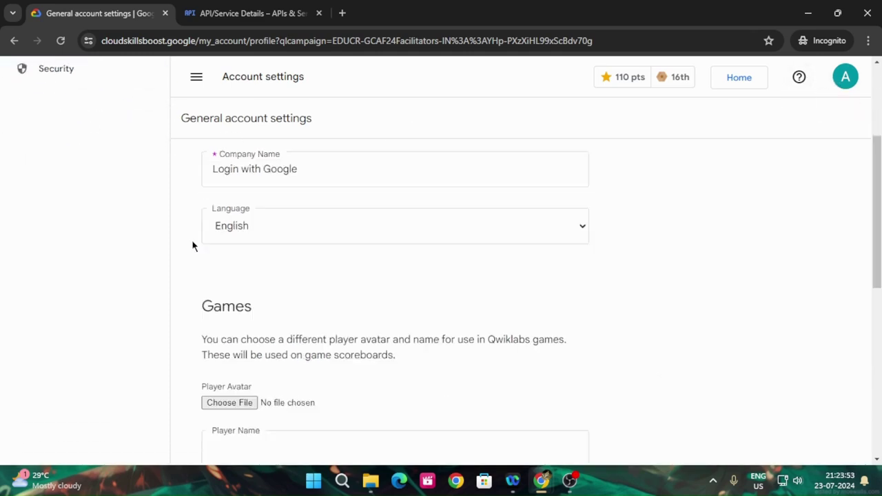
click(855, 78)
click(740, 274)
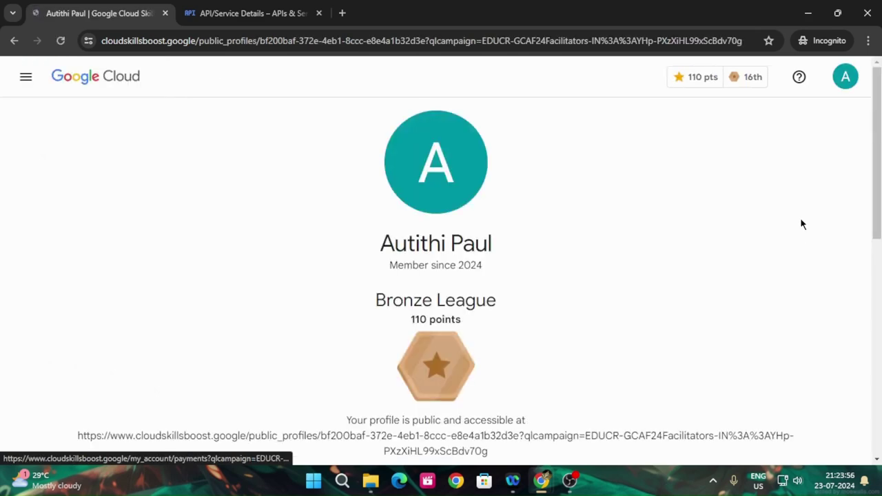
scroll(607, 227, down, 5)
click(837, 86)
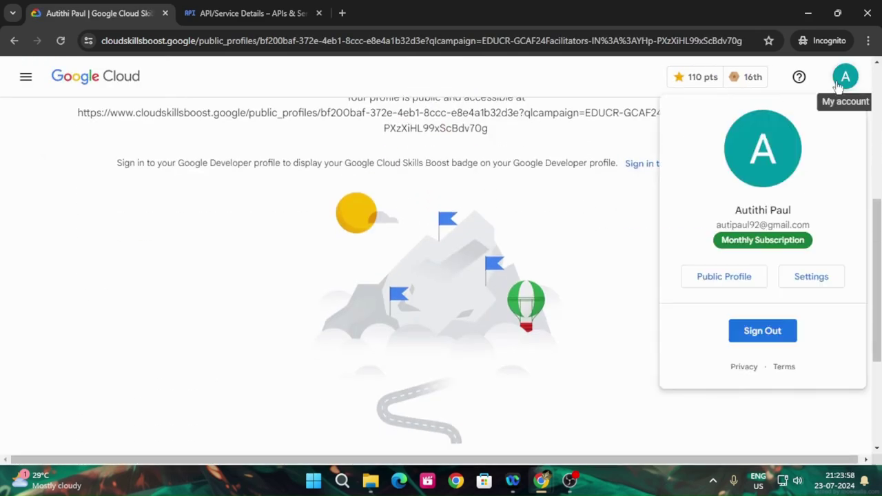